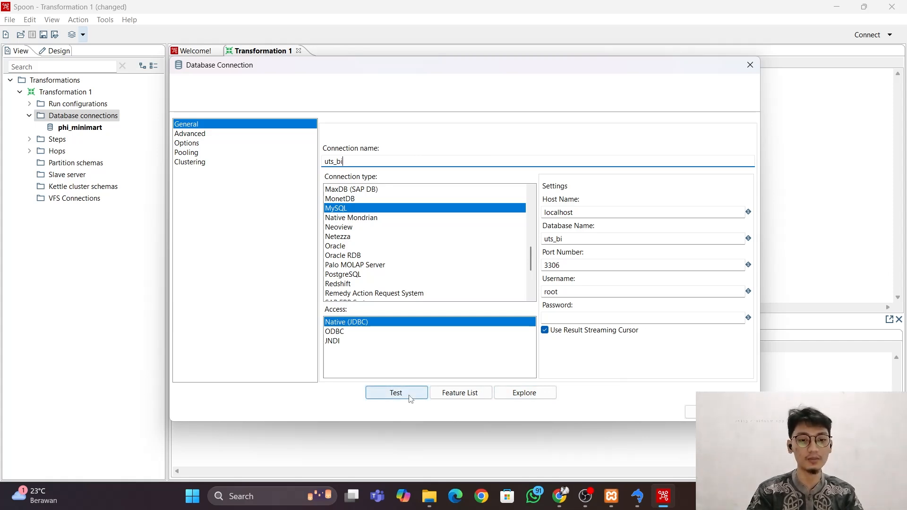
Test the uts_bi MySQL database connection and save it to the transformation.
click(409, 398)
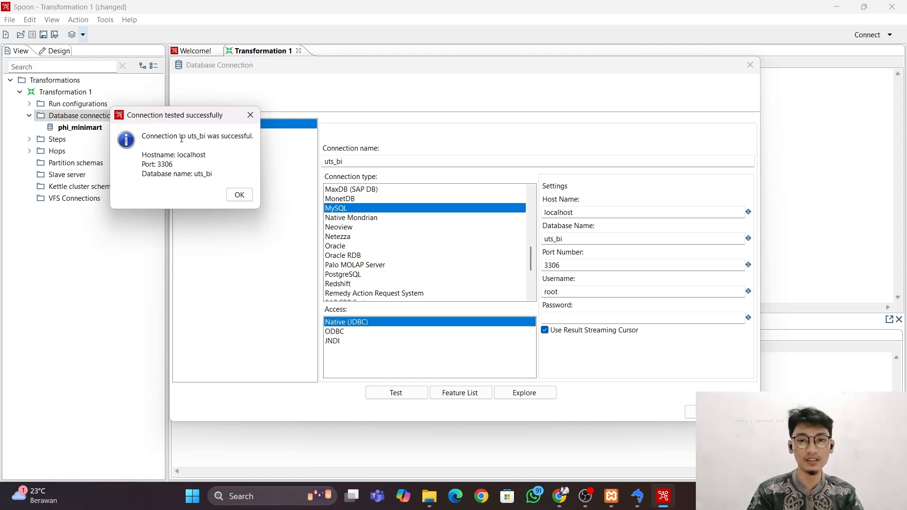
click(239, 194)
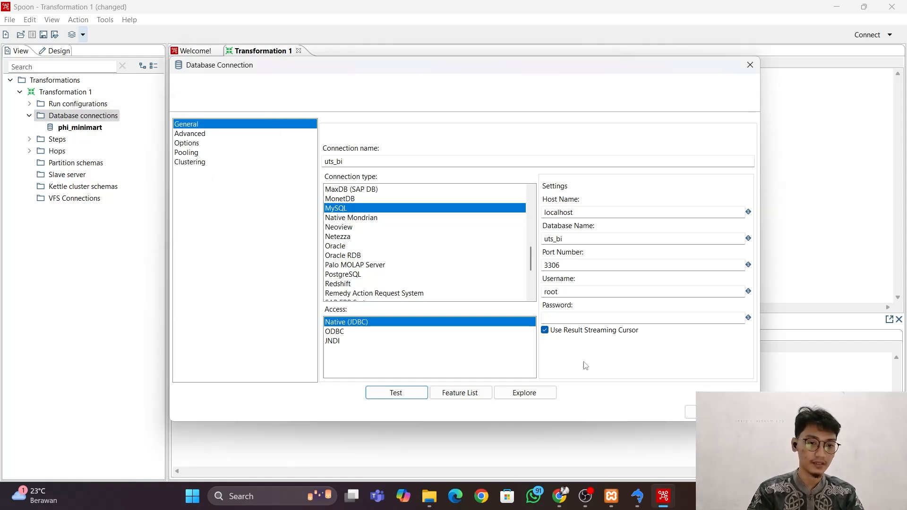
click(691, 412)
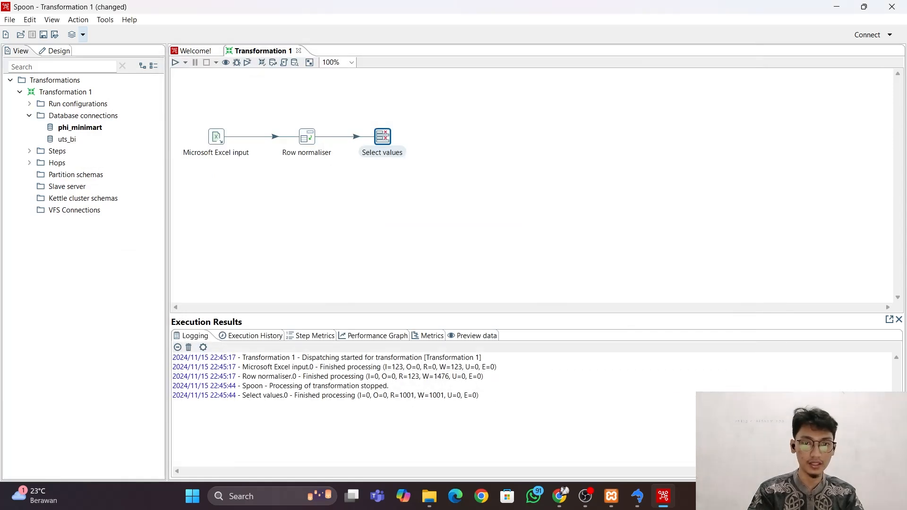
Share the uts_bi database connection and collapse the database connections list.
click(66, 140)
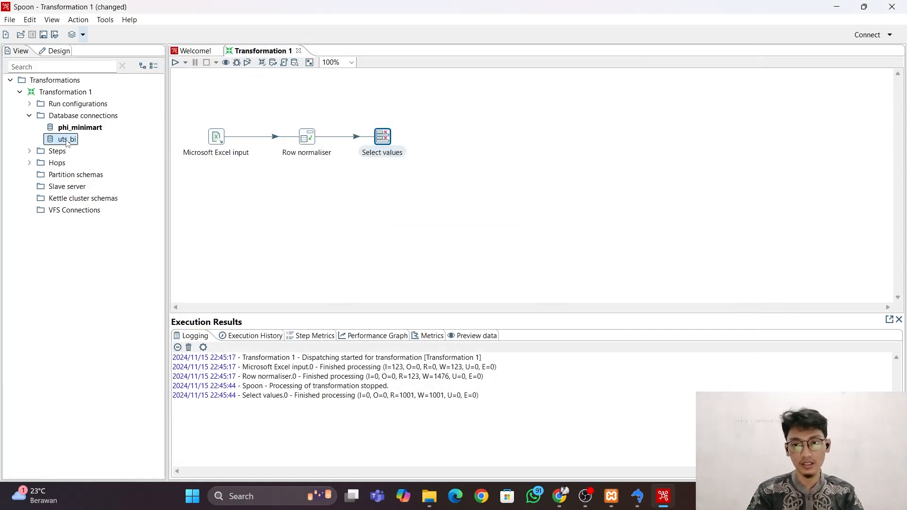
right_click(67, 143)
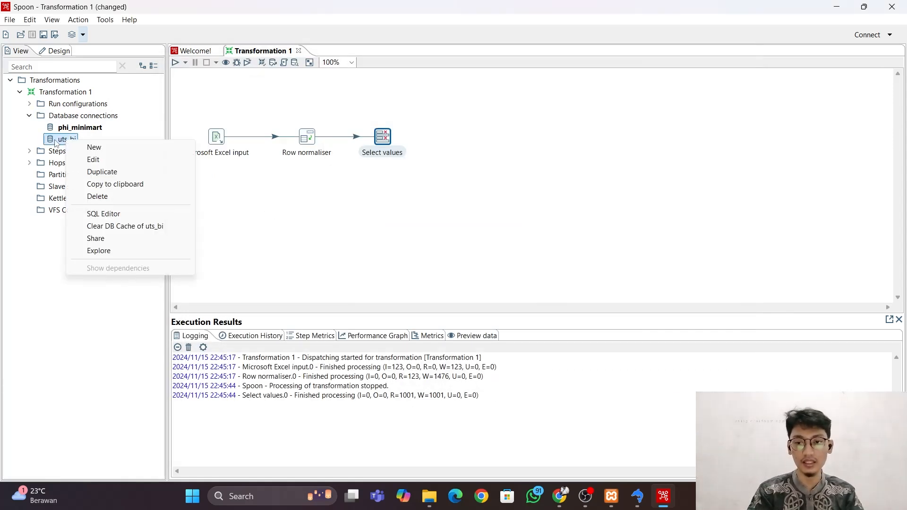
click(96, 239)
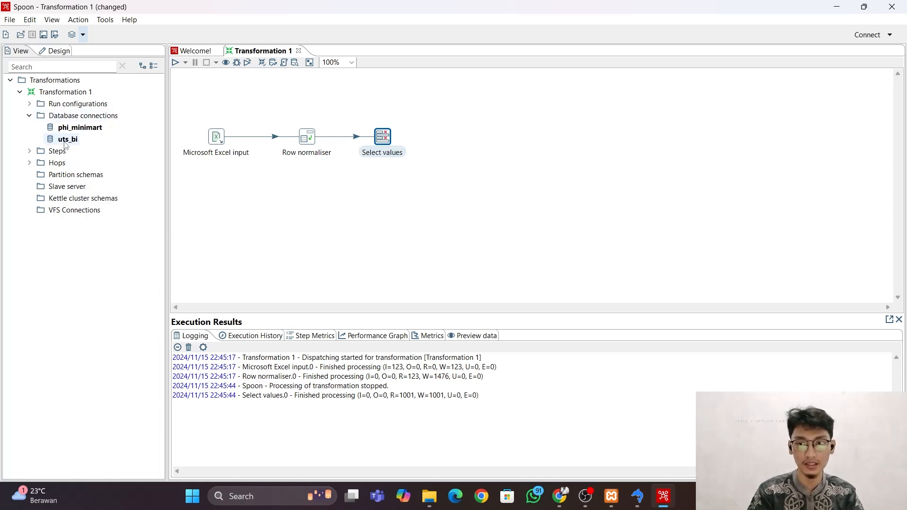
click(29, 115)
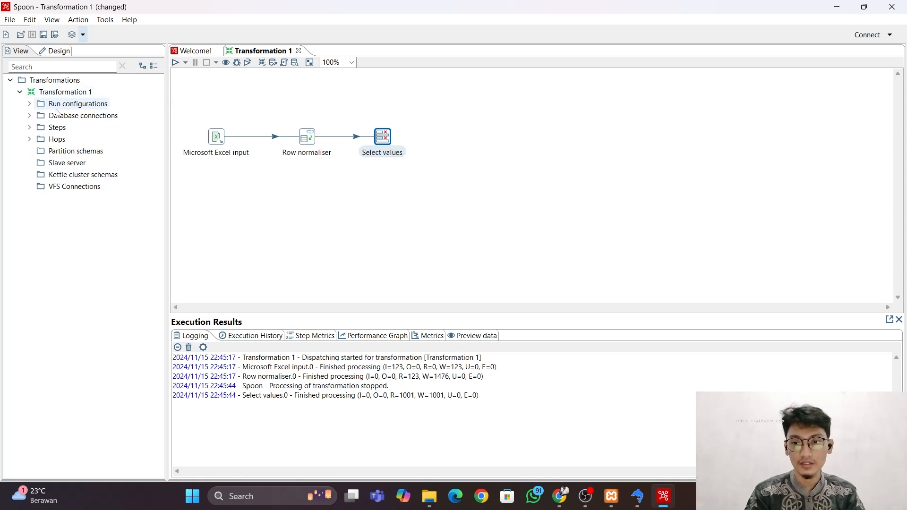
Add a Table output step after Select values and link Select values to it with a main output hop.
click(59, 51)
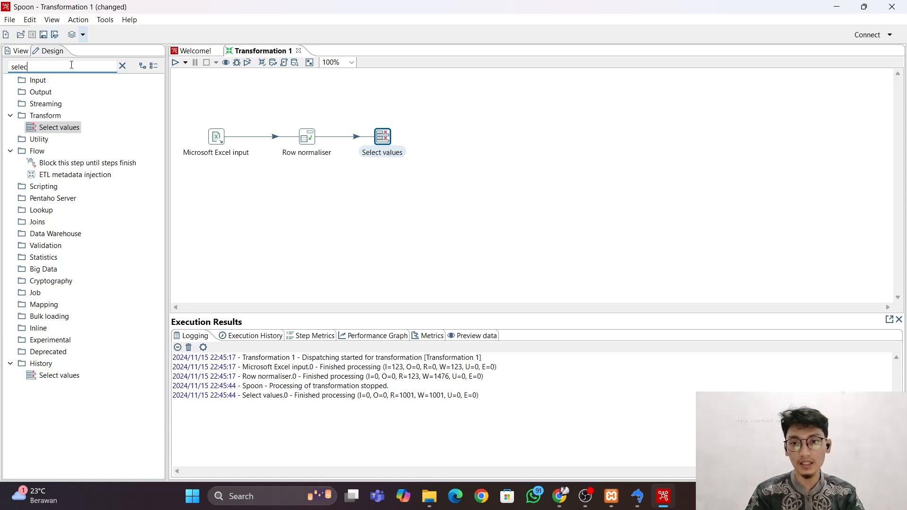
key(BackSpace)
key(BackSpace)
key(BackSpace)
key(BackSpace)
key(BackSpace)
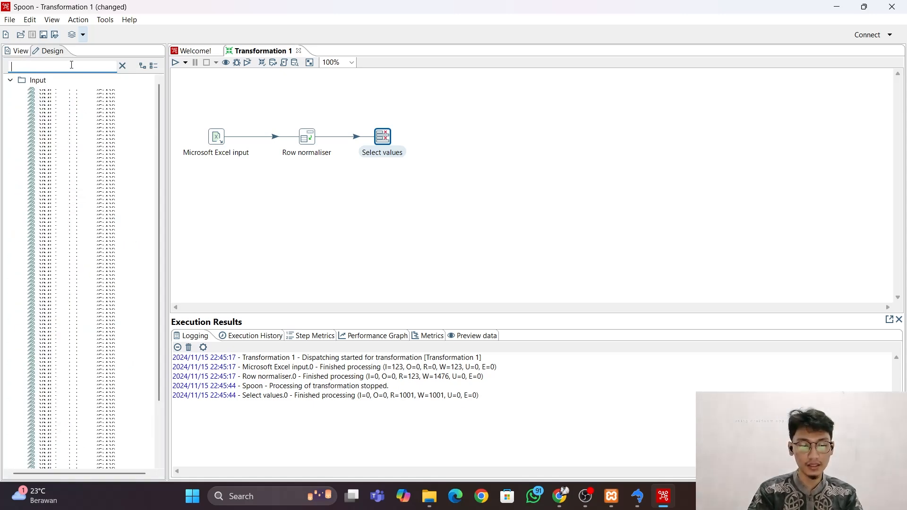
text(tab)
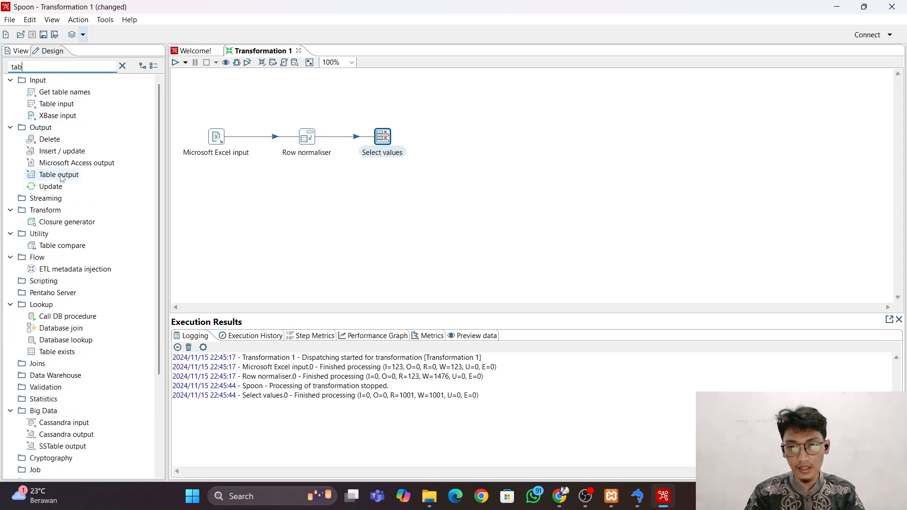
drag(58, 174, 459, 141)
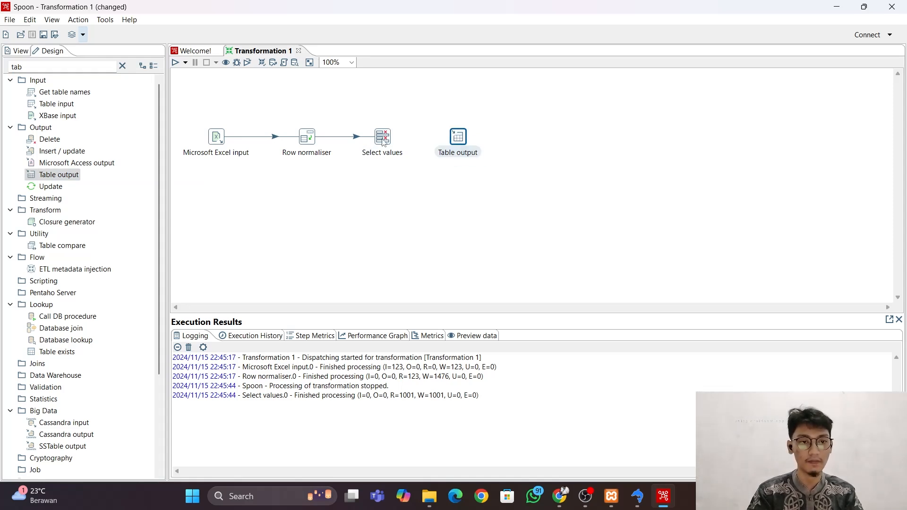
drag(383, 138, 458, 137)
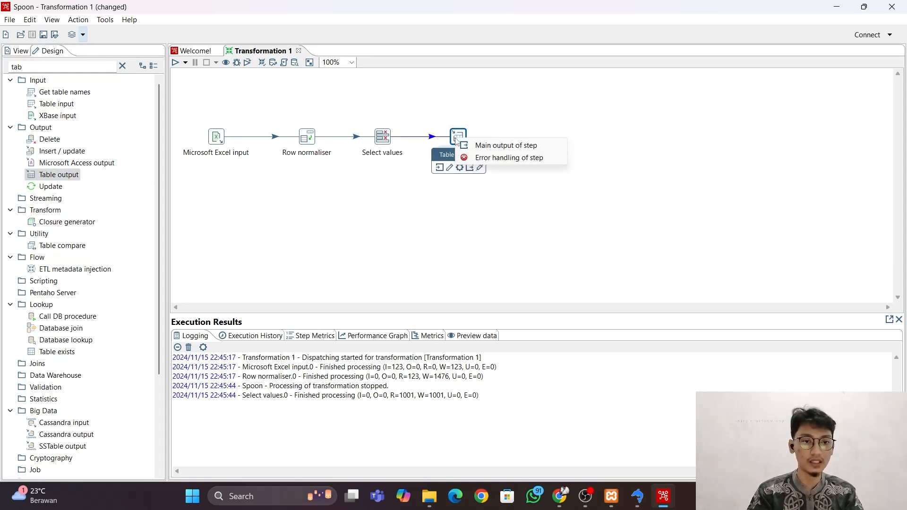
click(502, 150)
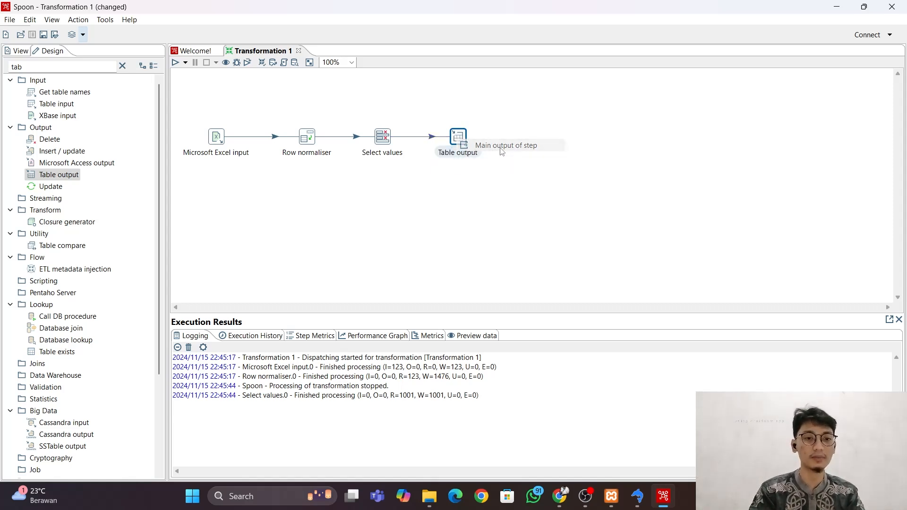
Configure the Table output step with connection uts_bi, target table target_penjualan and Truncate table enabled.
double_click(465, 144)
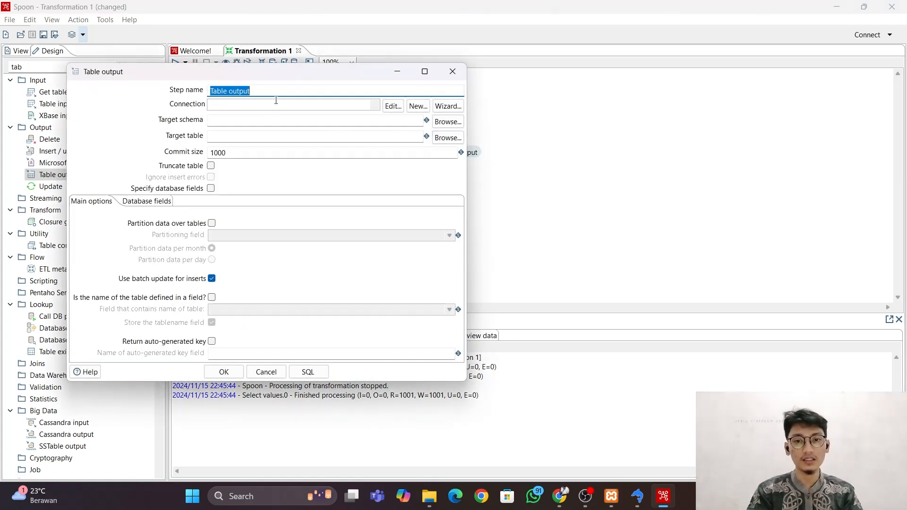
click(283, 105)
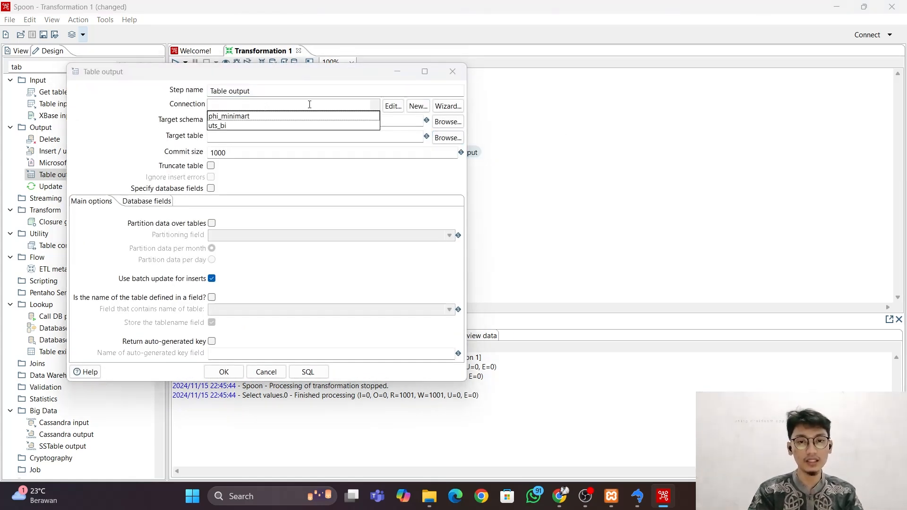
click(259, 126)
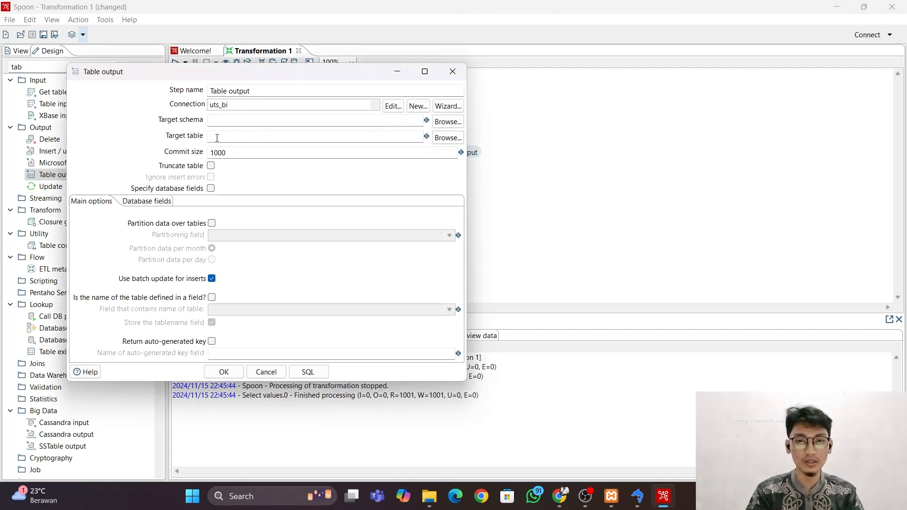
click(257, 139)
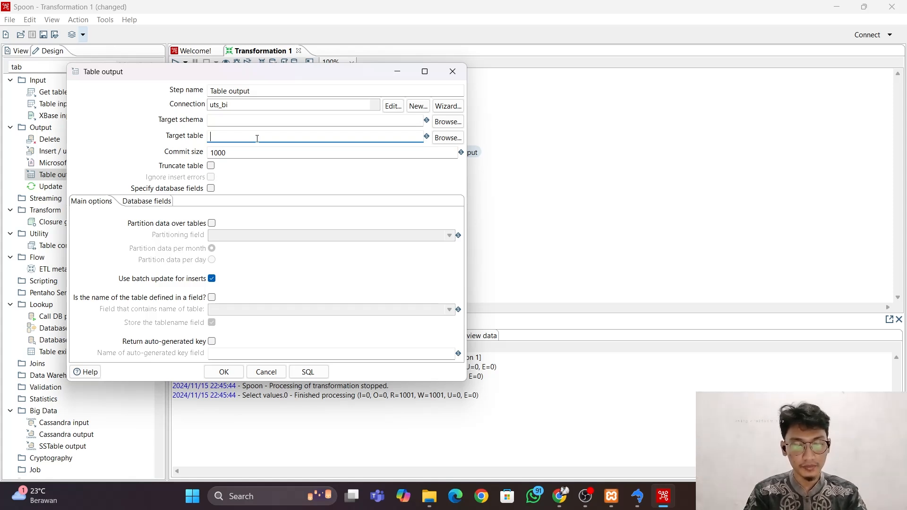
text(target_)
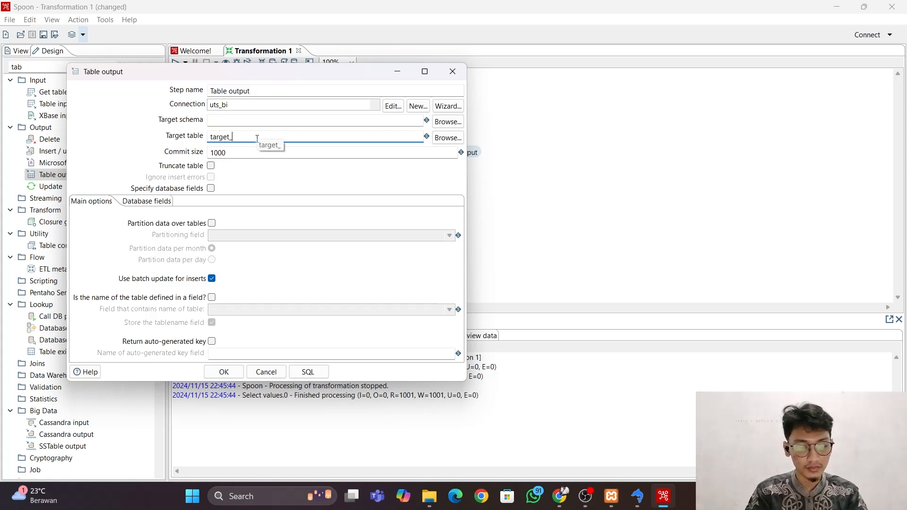
text(penjualan)
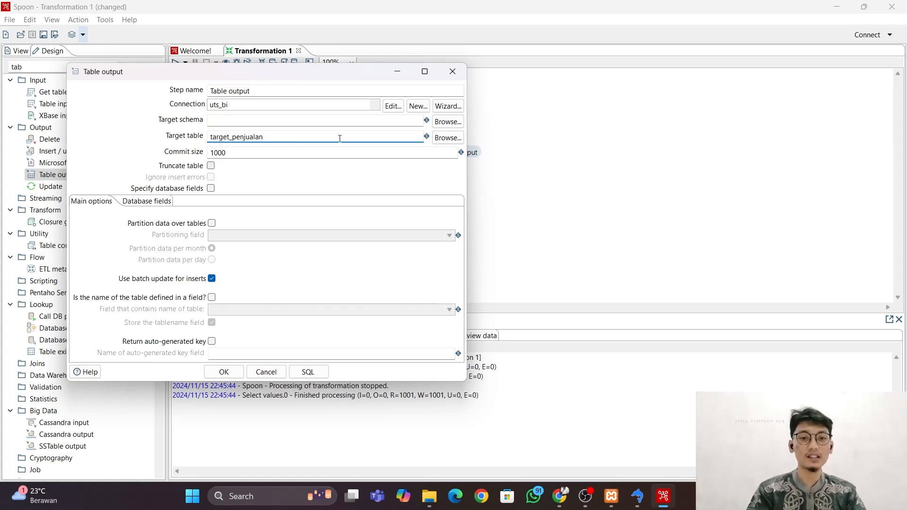
click(211, 166)
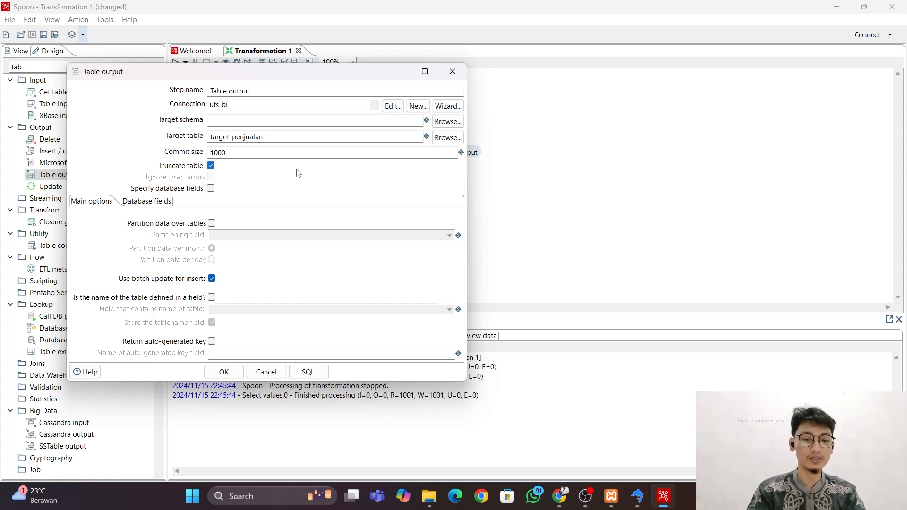
Generate and execute the SQL that creates the target_penjualan table, and close the SQL editor.
click(317, 375)
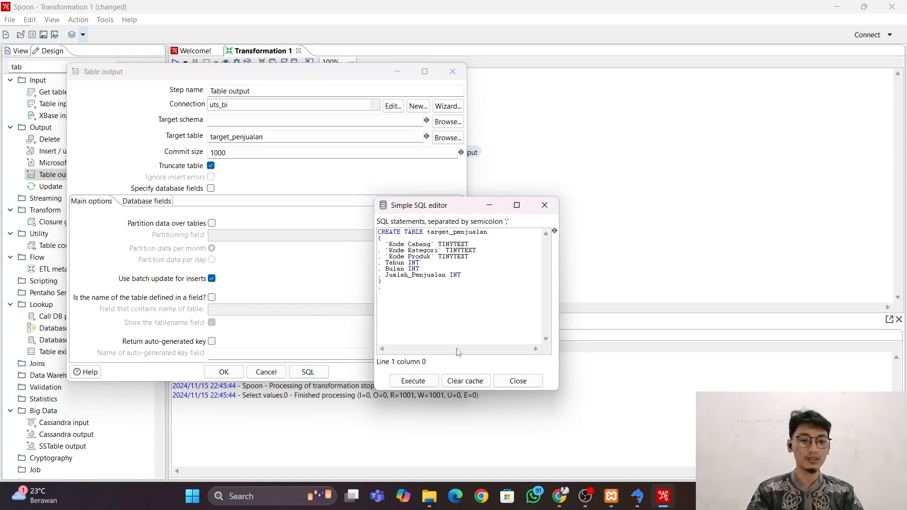
click(413, 381)
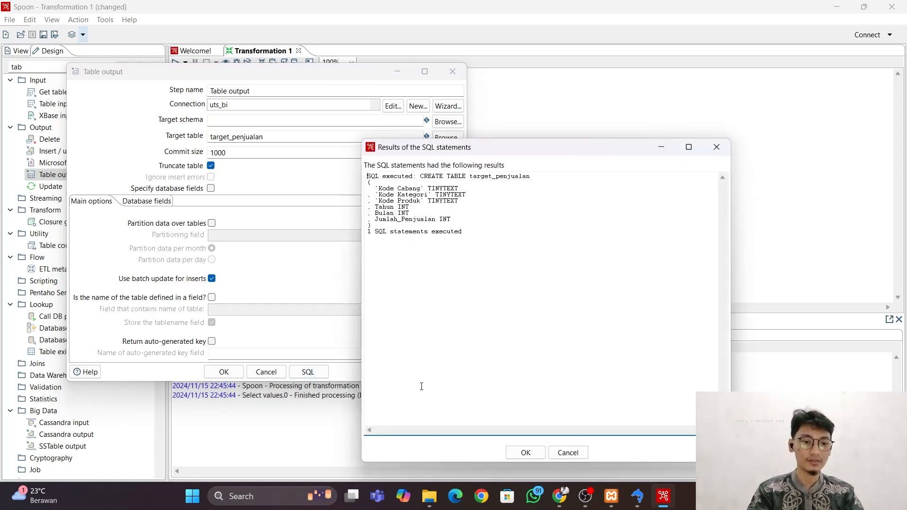
click(526, 453)
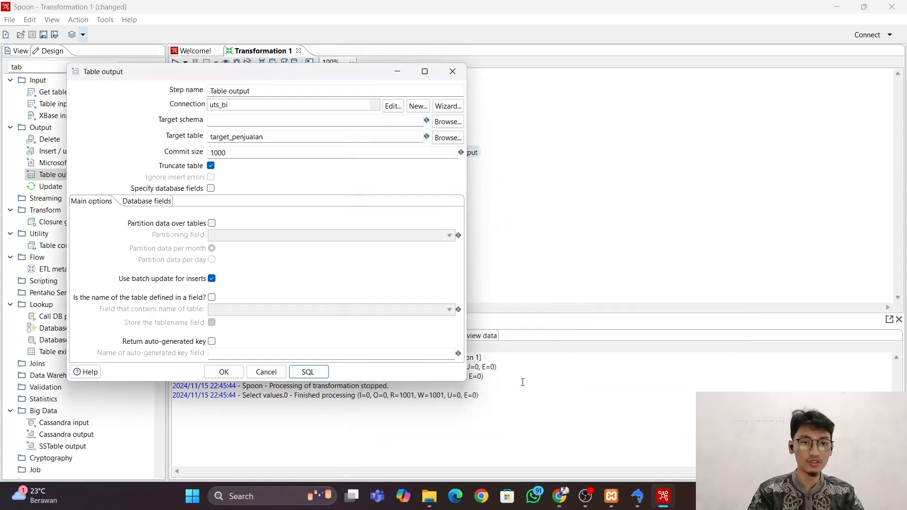
click(518, 381)
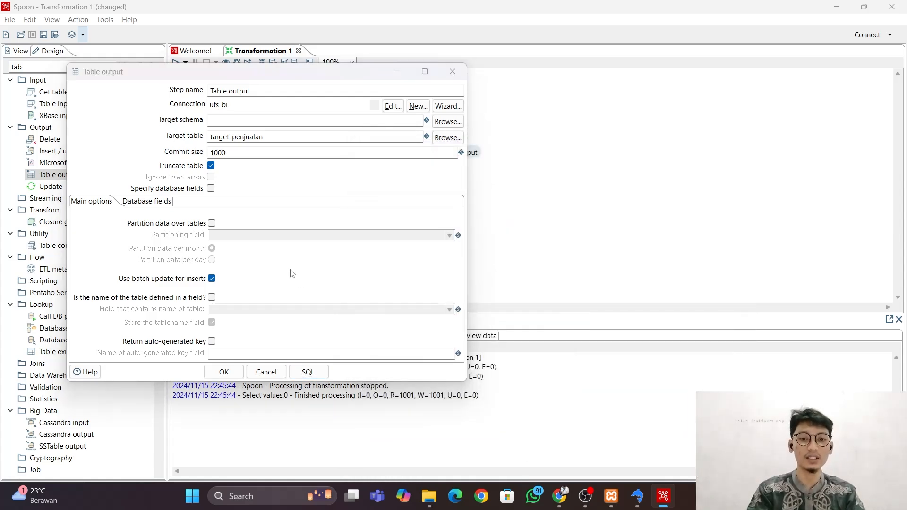
Switch to SQLyog and check the uts_bi database's tables for target_penjualan.
key(alt+Tab)
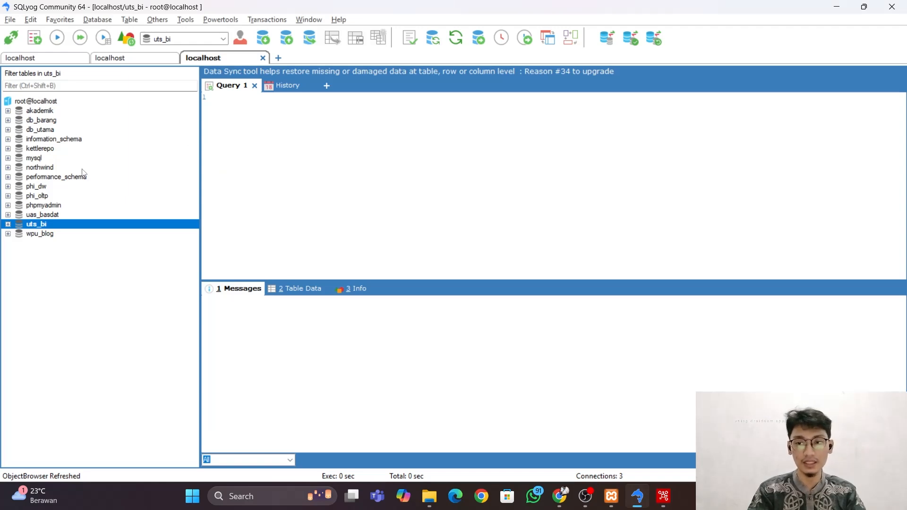
click(8, 225)
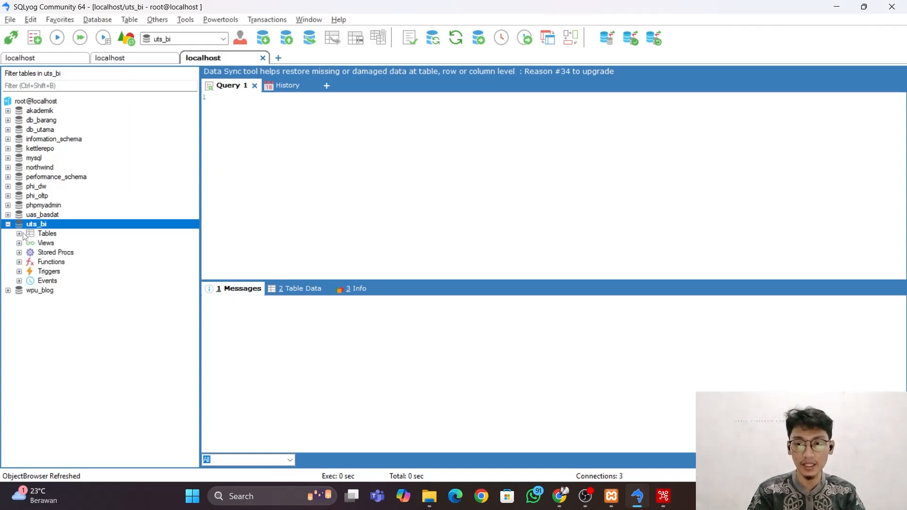
click(19, 233)
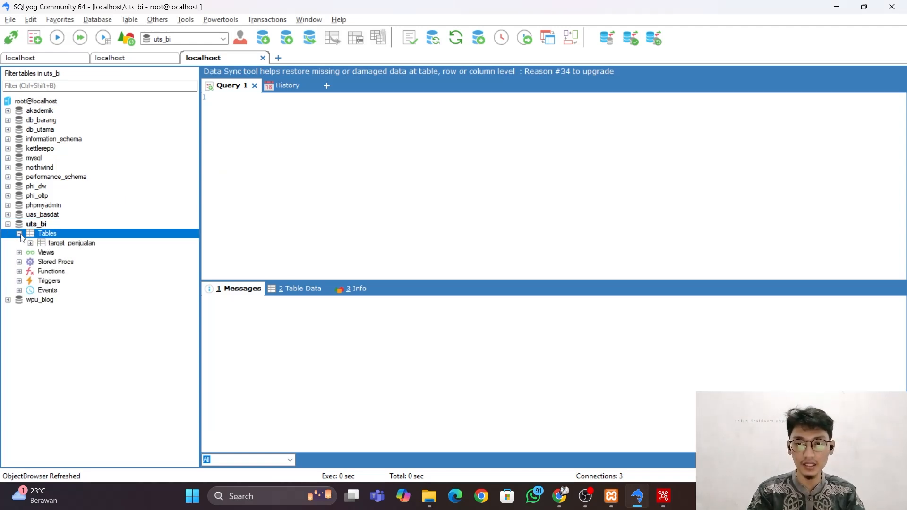
click(65, 245)
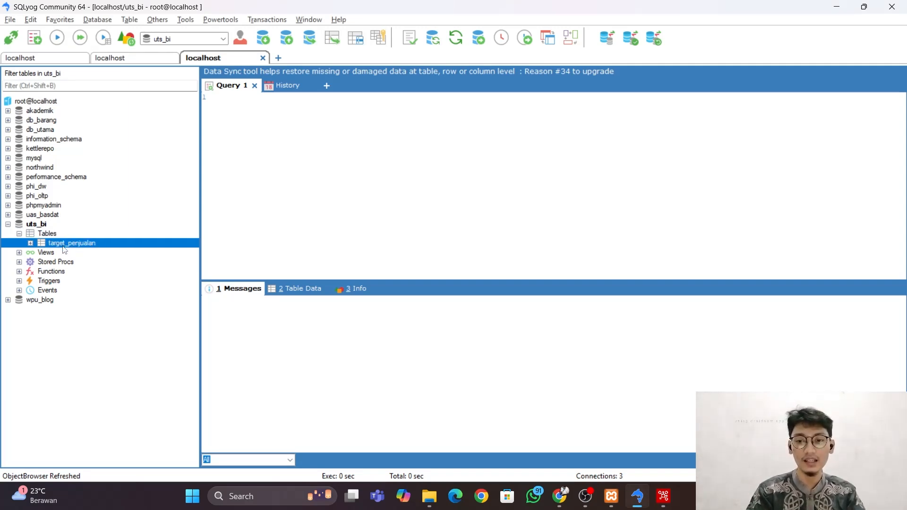
click(8, 225)
Switch back to Spoon and accept the Table output step's settings.
key(alt+Tab)
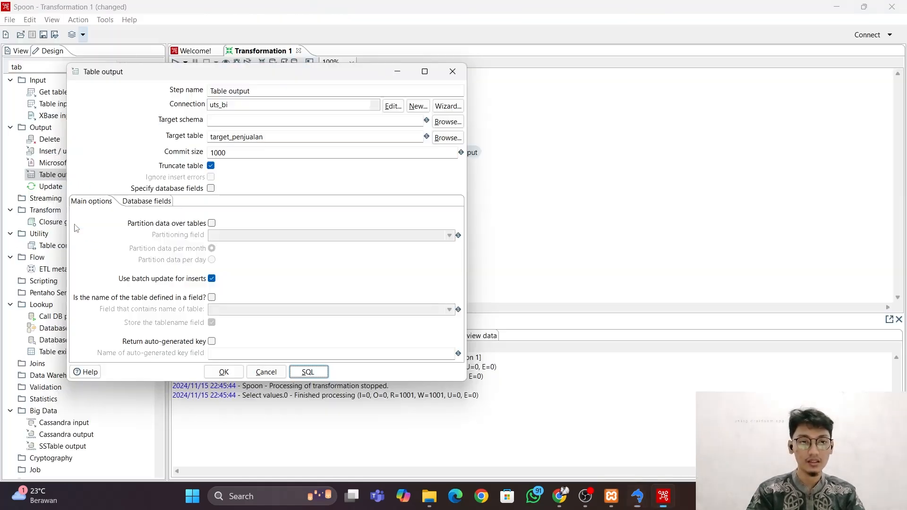
click(238, 374)
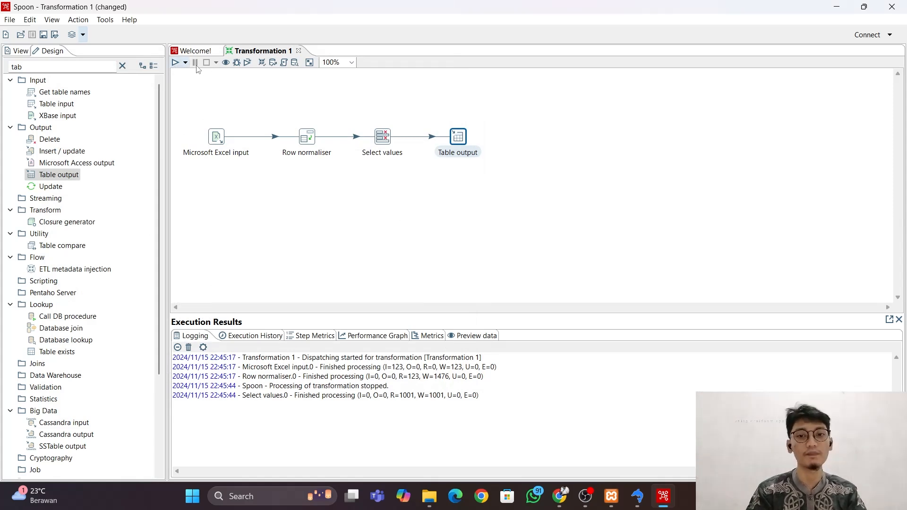
Start saving the transformation and choose the C:\kettletraining folder as its location.
click(9, 21)
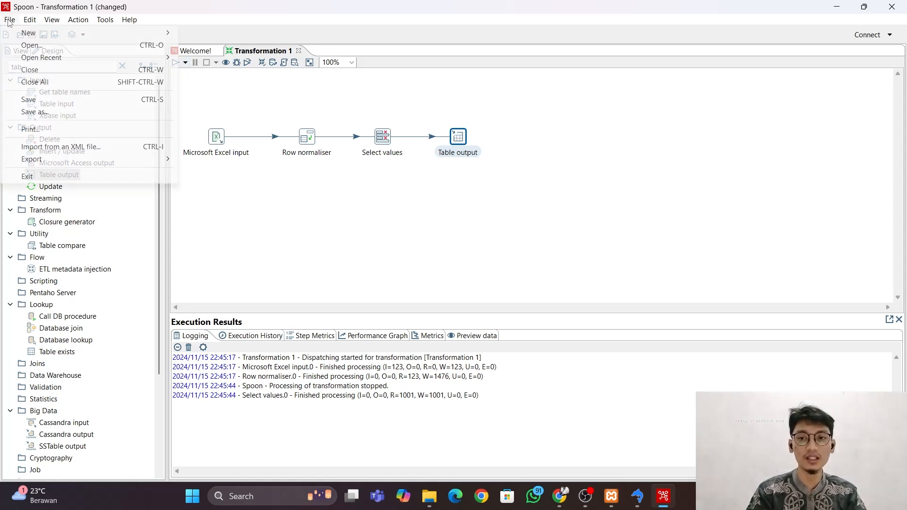
click(72, 100)
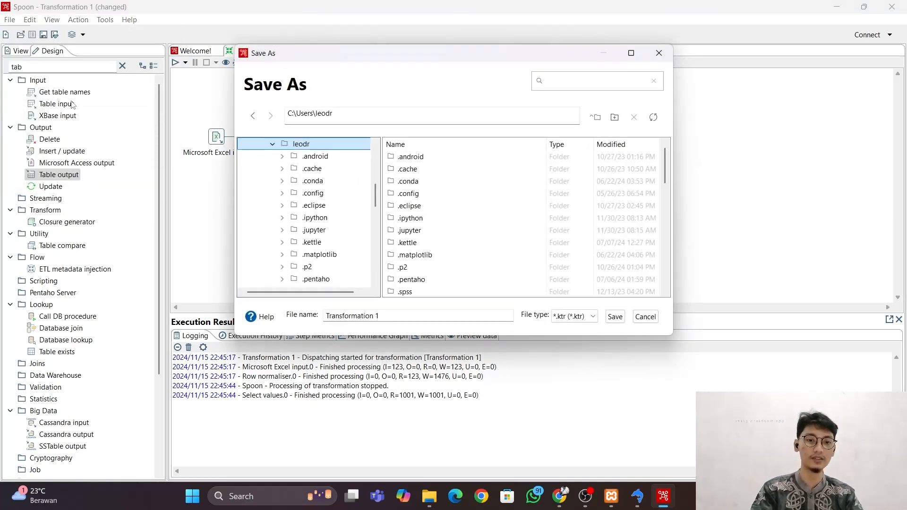
scroll(331, 217, down, 8)
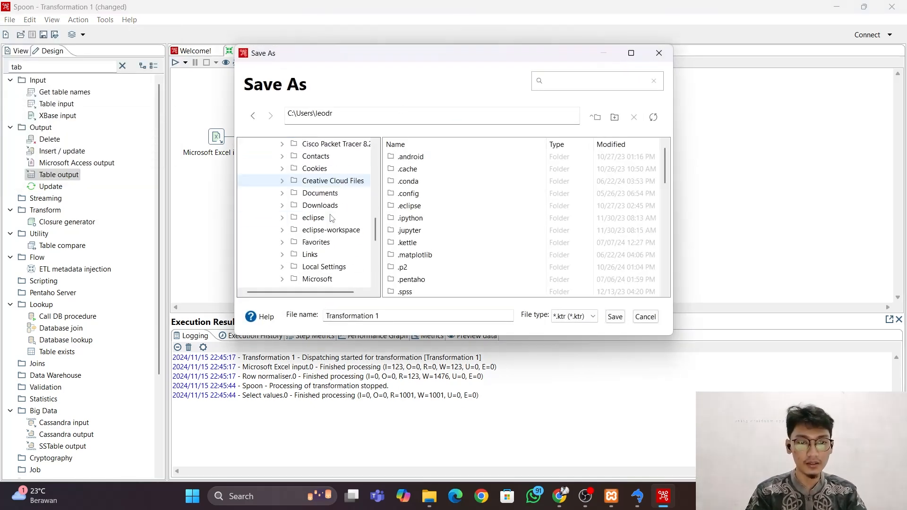
scroll(332, 217, up, 2)
scroll(332, 218, down, 6)
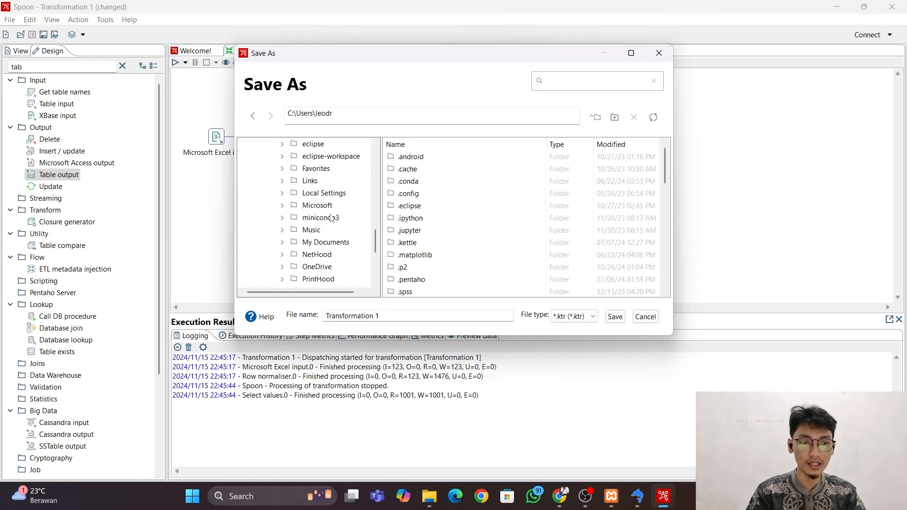
scroll(331, 217, up, 10)
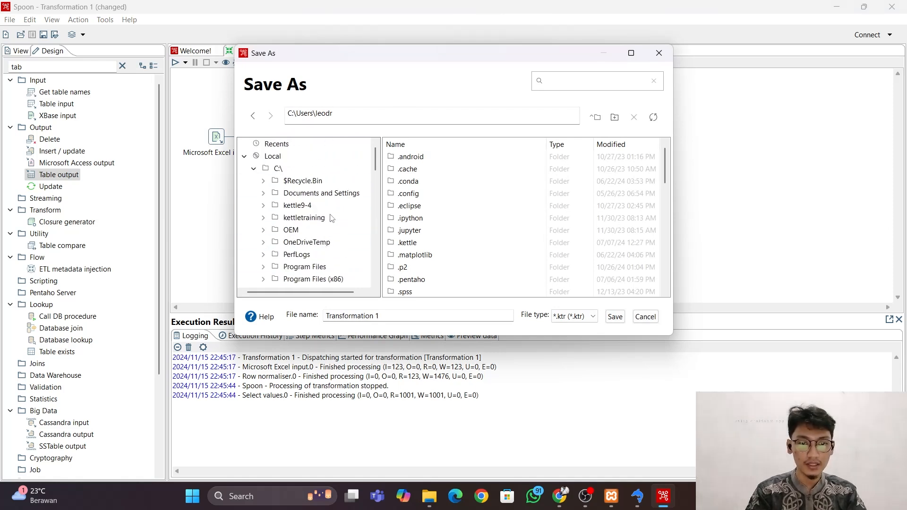
click(306, 219)
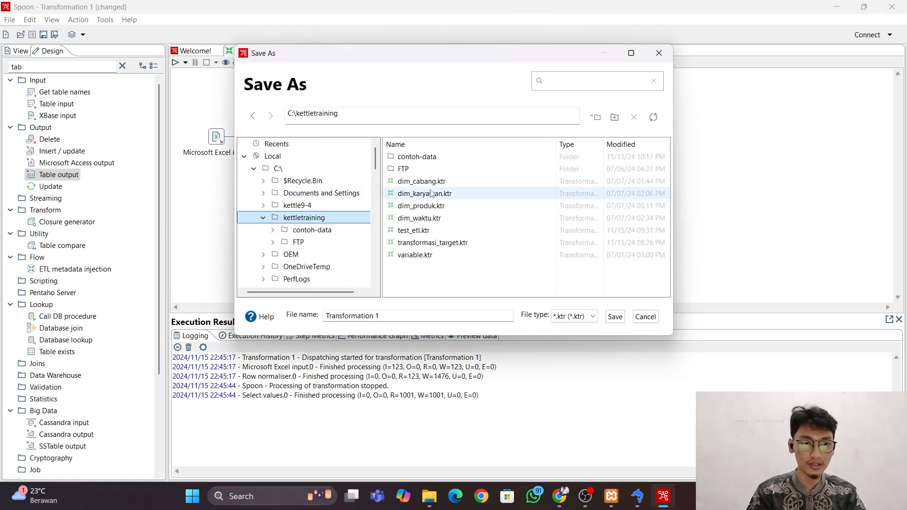
Name the transformation file uts_bi and save it as a .ktr file.
click(381, 315)
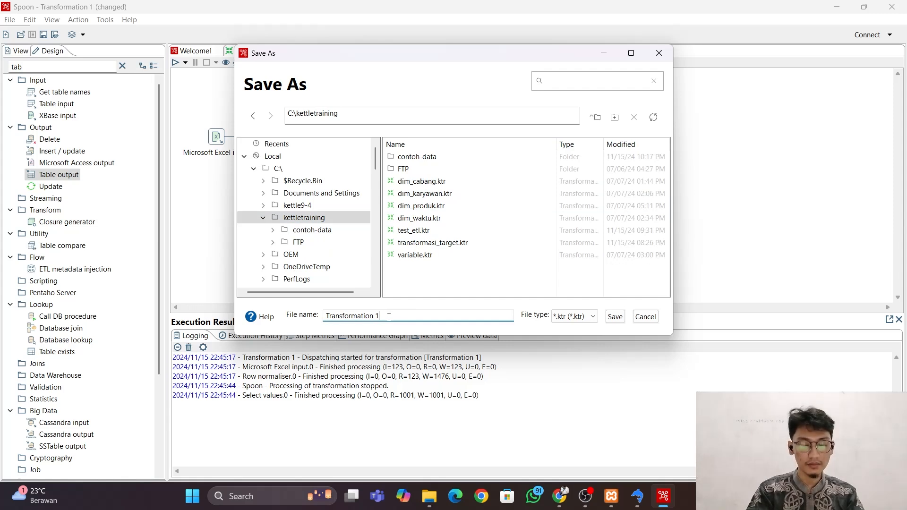
key(BackSpace)
key(BackSpace)
key(BackSpace)
key(BackSpace)
key(BackSpace)
key(BackSpace)
key(BackSpace)
key(BackSpace)
key(BackSpace)
key(BackSpace)
key(BackSpace)
key(BackSpace)
key(BackSpace)
key(BackSpace)
key(BackSpace)
text(u)
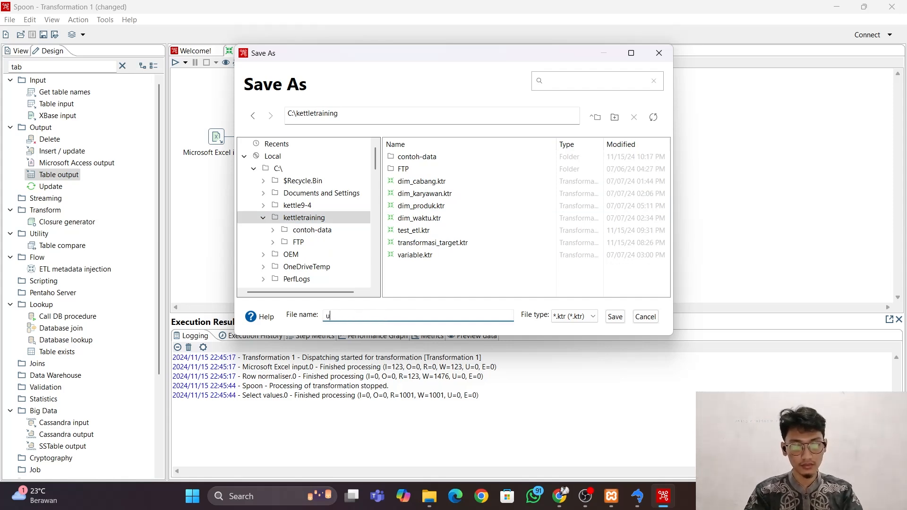
text(ts_b)
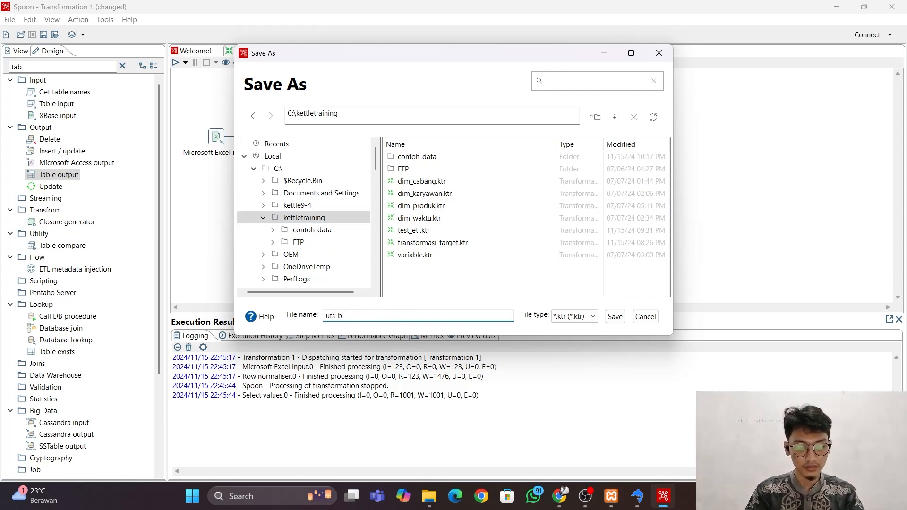
text(i)
click(612, 320)
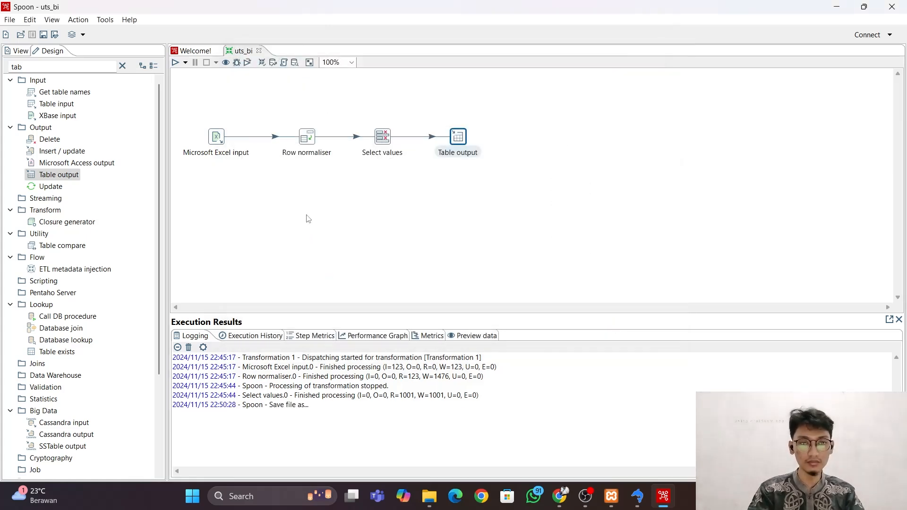
Run the uts_bi transformation with the Pentaho local run configuration.
click(175, 63)
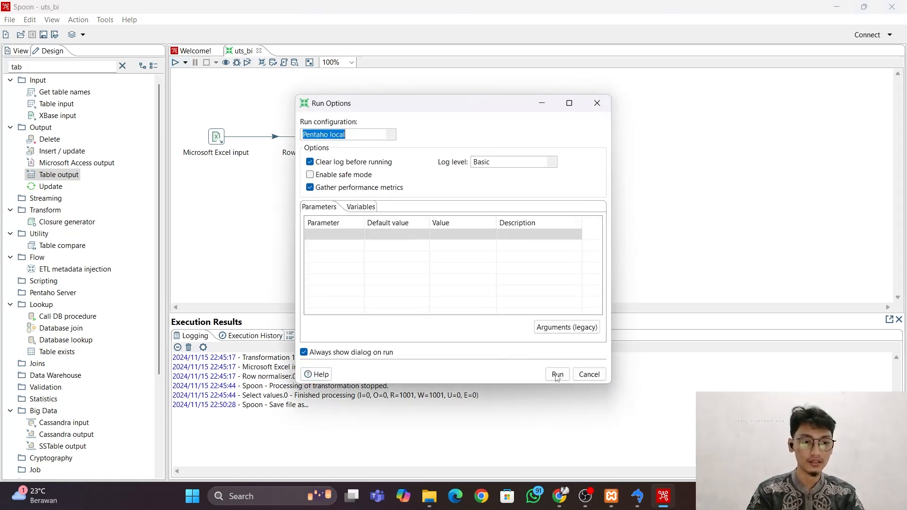
click(558, 375)
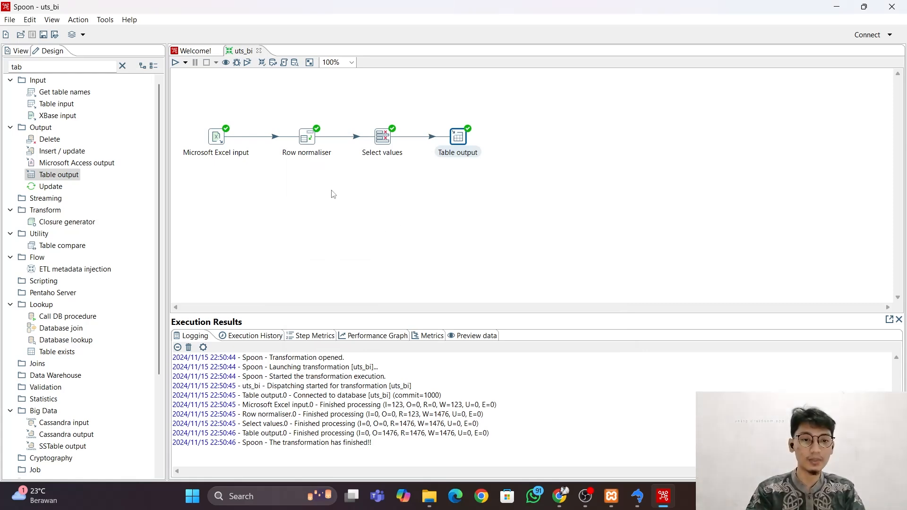
Switch to SQLyog and look through the rows of the target_penjualan table in the uts_bi database.
key(alt+Tab)
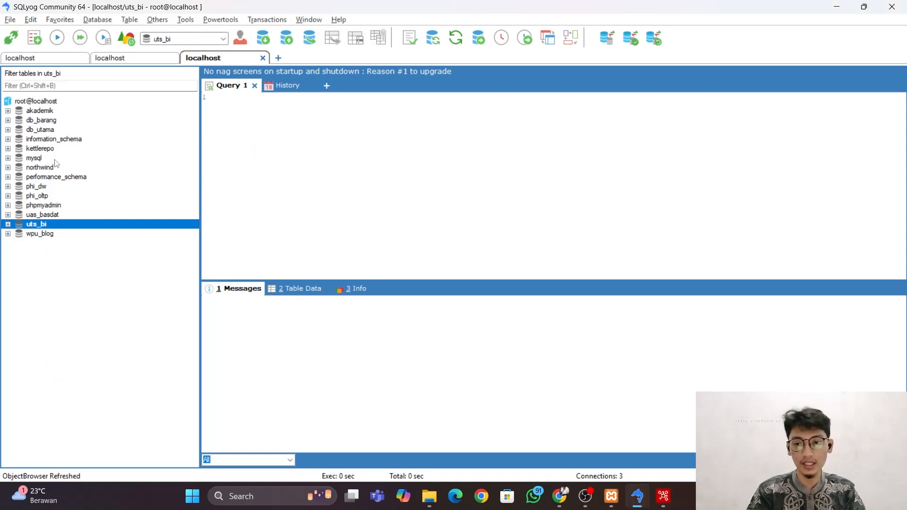
click(9, 225)
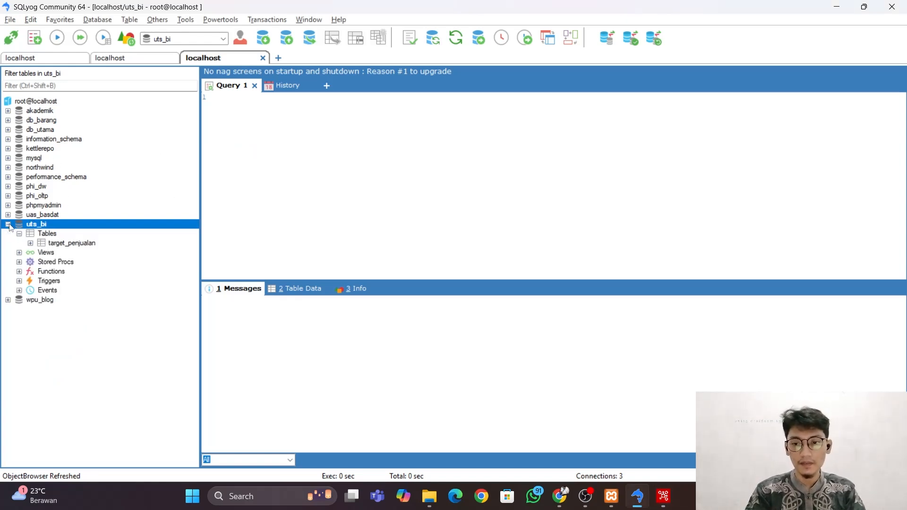
click(33, 236)
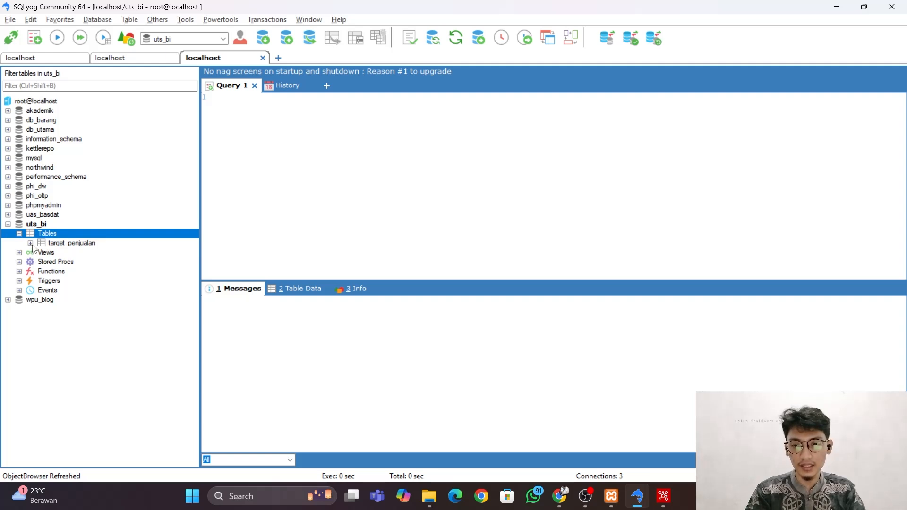
click(31, 244)
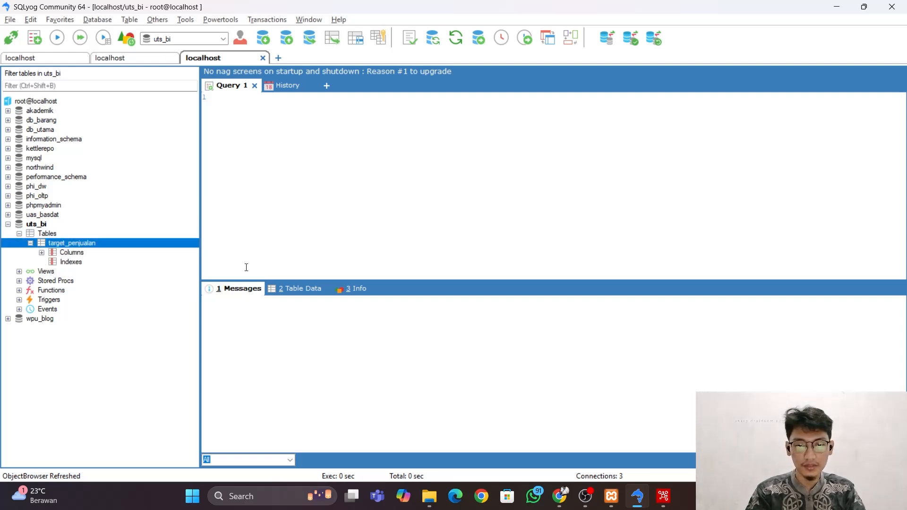
click(292, 289)
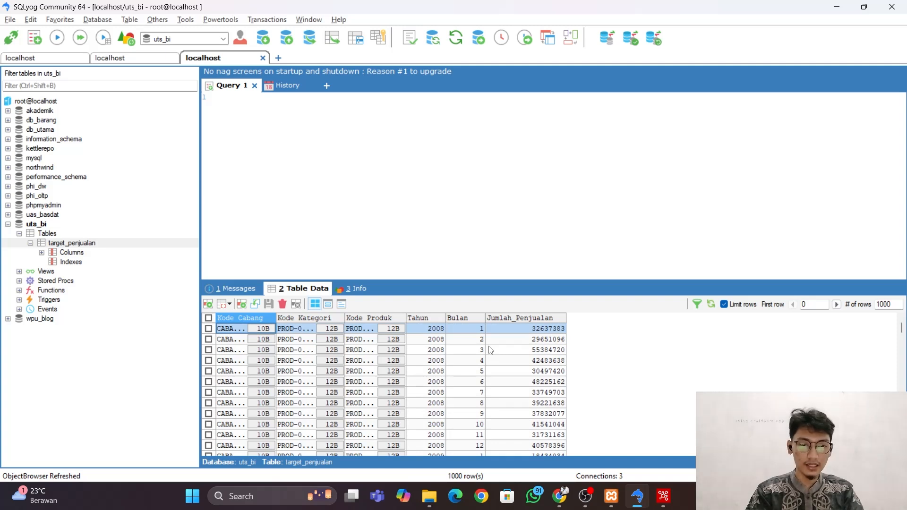
scroll(491, 350, down, 5)
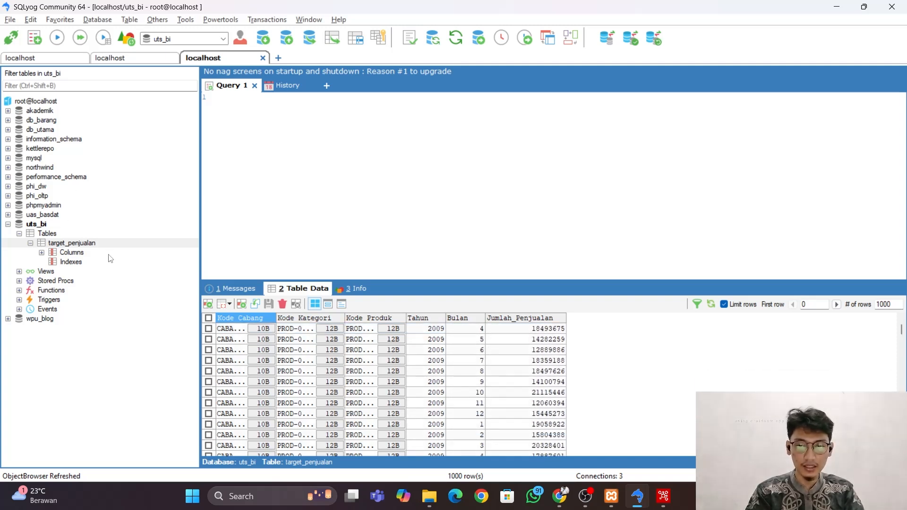
scroll(496, 409, up, 5)
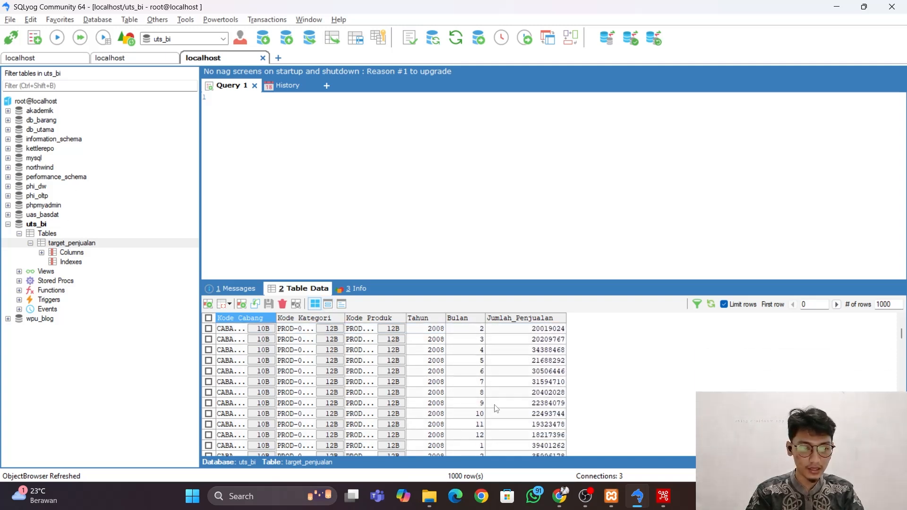
scroll(496, 409, down, 5)
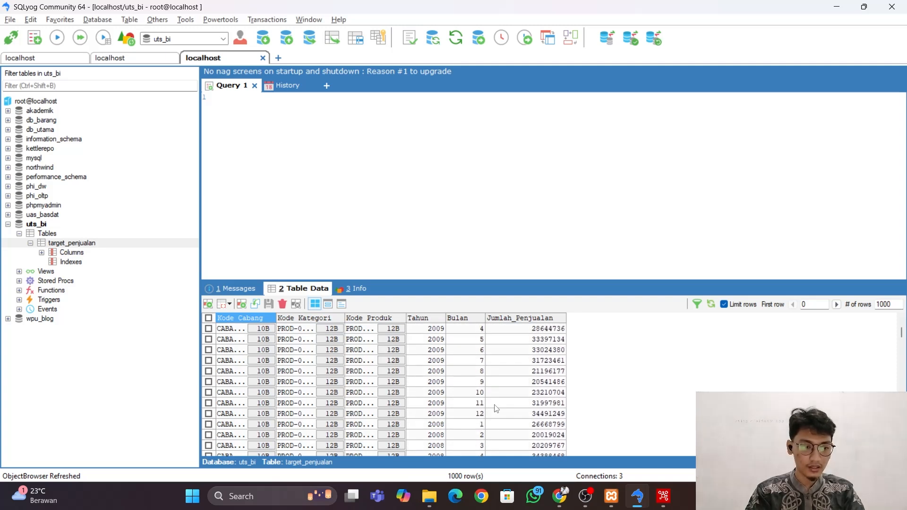
scroll(497, 409, up, 5)
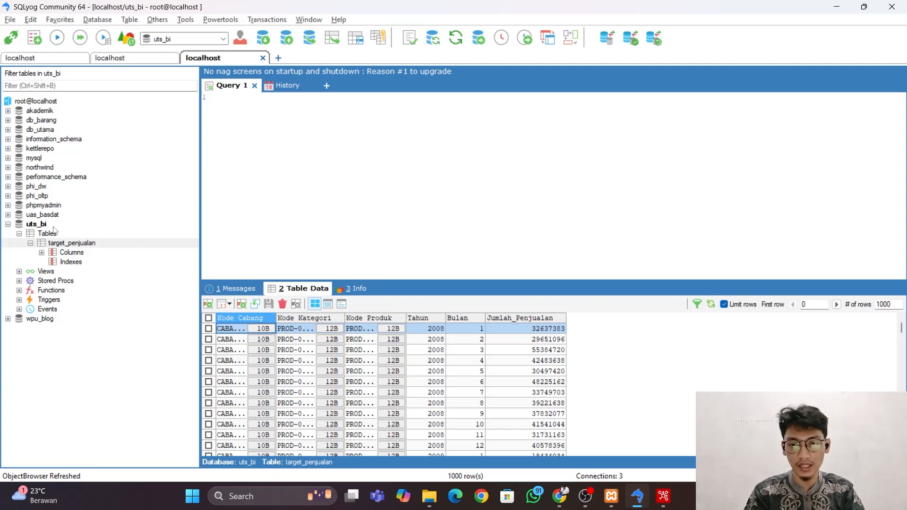
click(6, 227)
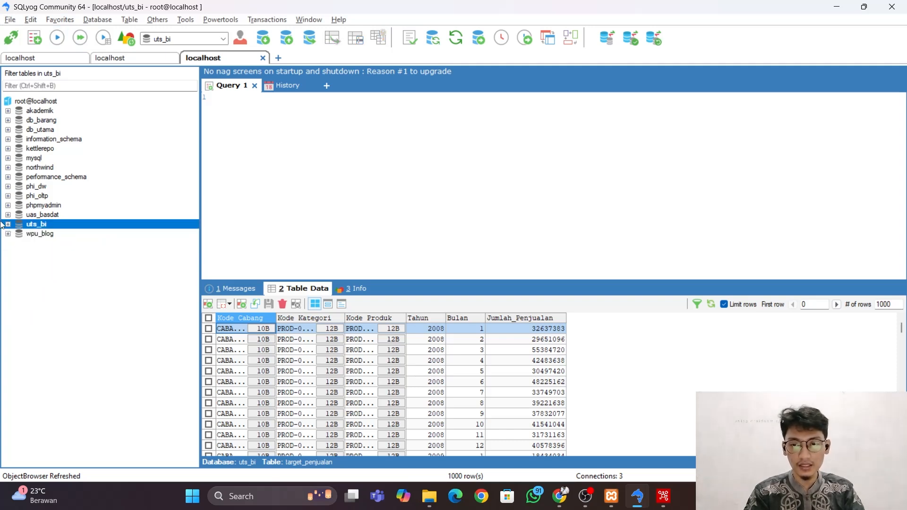
right_click(42, 225)
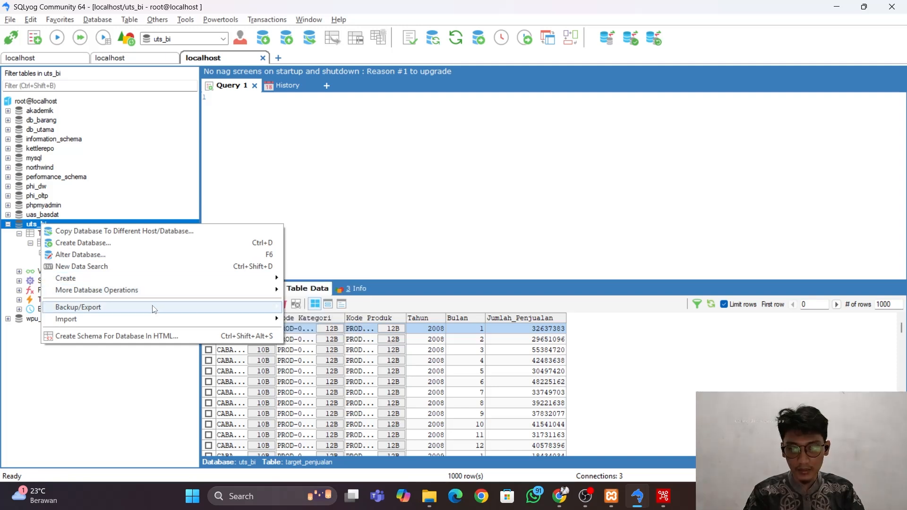
mouse_move(192, 312)
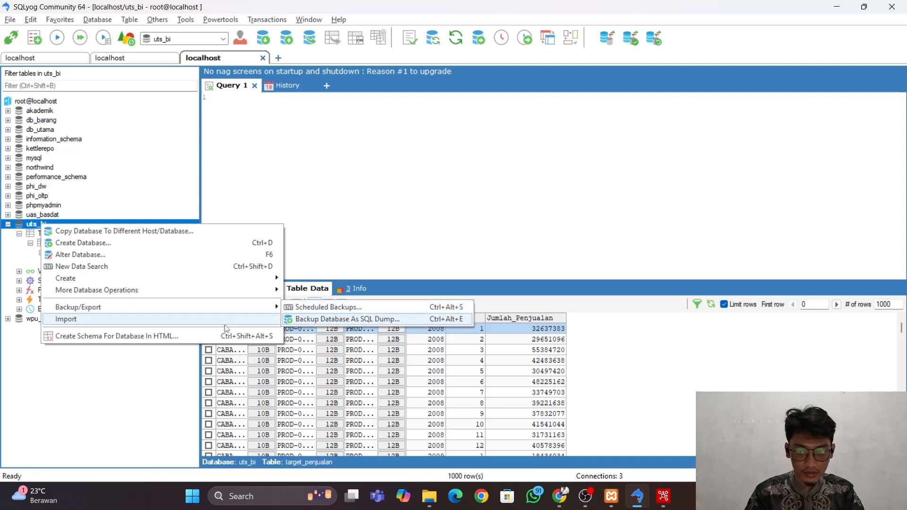
click(122, 380)
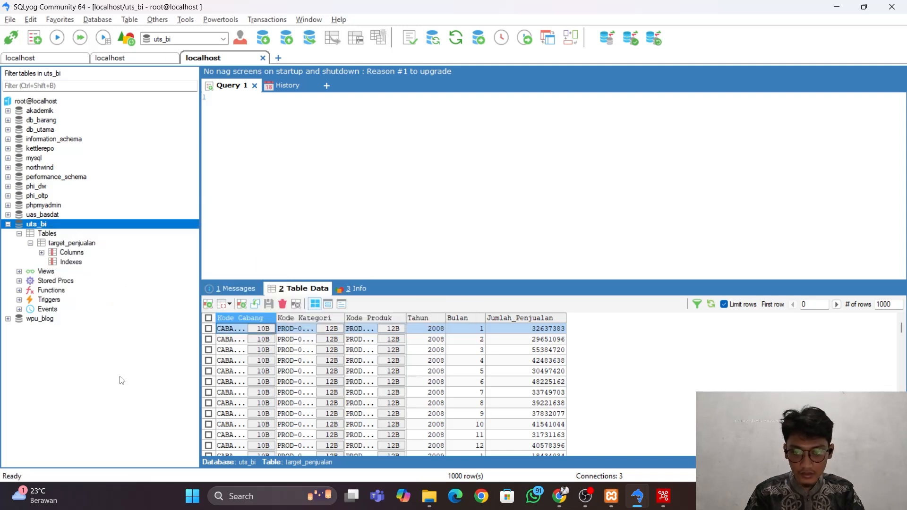
Open the table data export settings for the target_penjualan table.
right_click(62, 246)
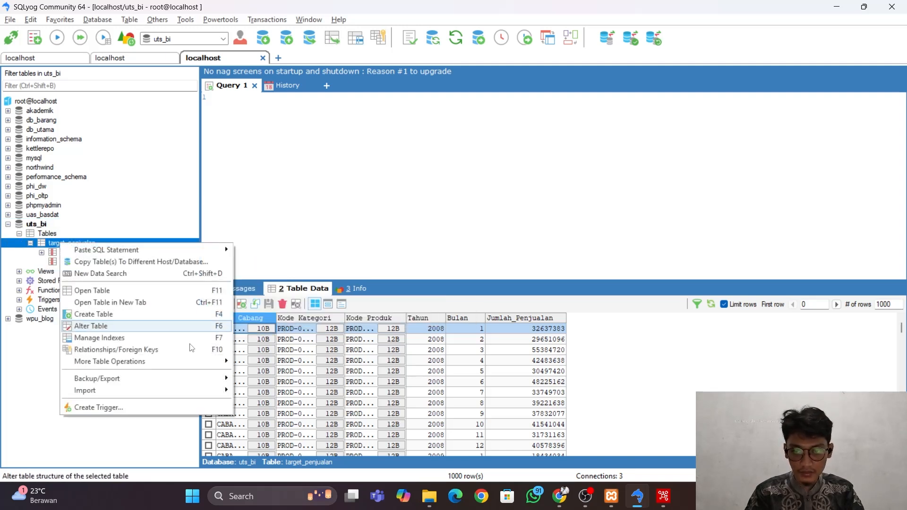
mouse_move(198, 370)
mouse_move(189, 385)
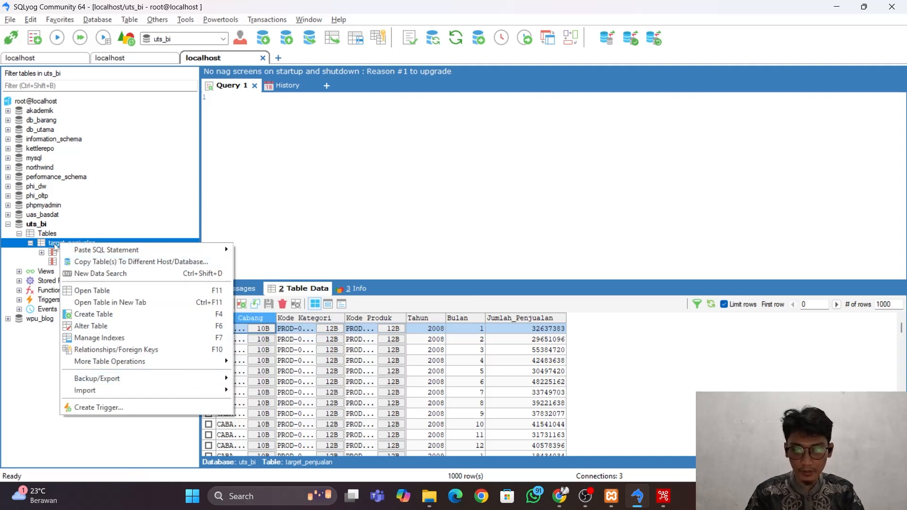
click(56, 246)
right_click(55, 247)
mouse_move(170, 381)
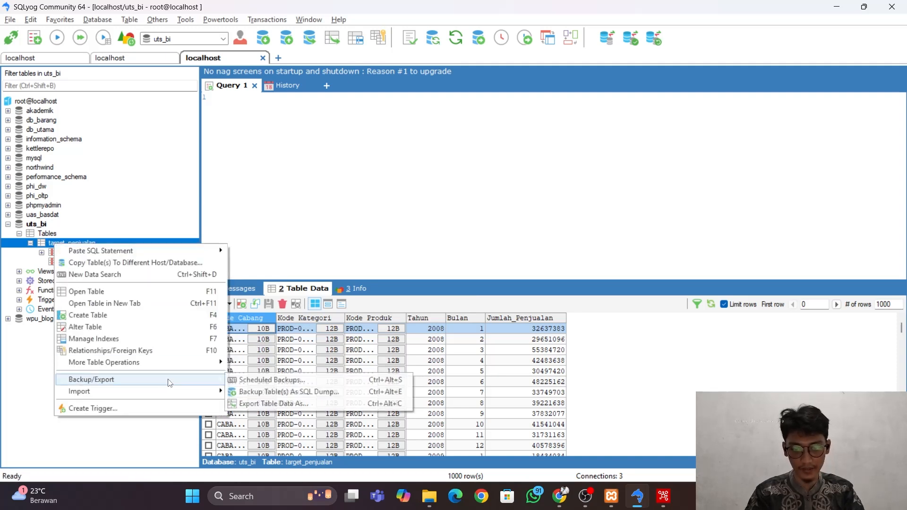
click(292, 405)
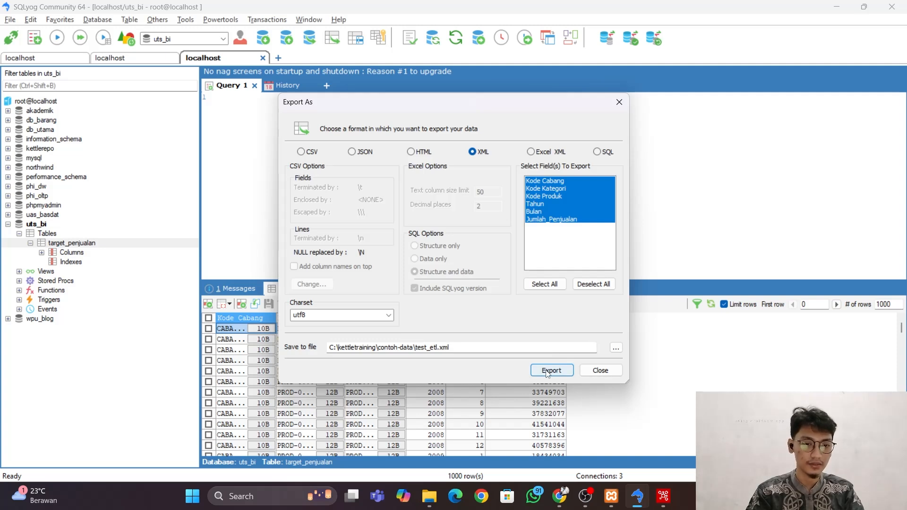
Export all fields of the table as XML to uts_bi.xml in the C:\kettletraining\contoh-data folder.
click(614, 348)
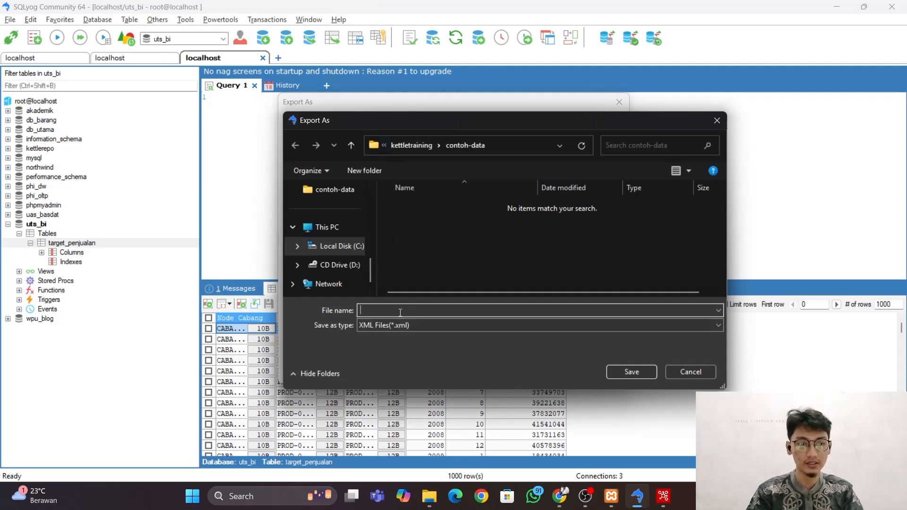
text(uts_bi)
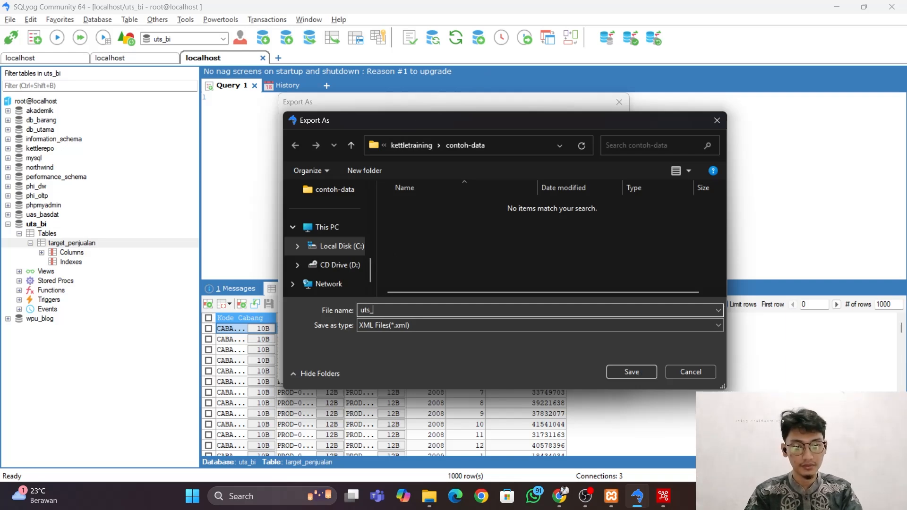
click(648, 369)
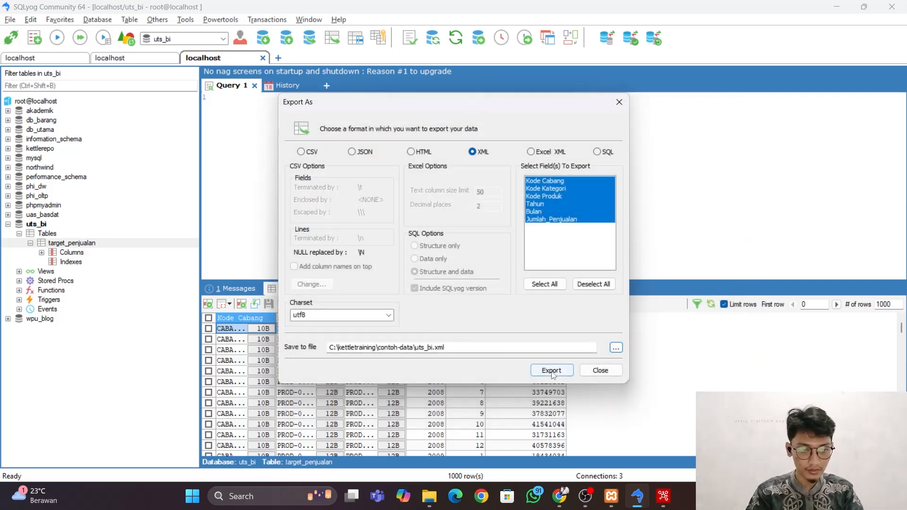
click(558, 372)
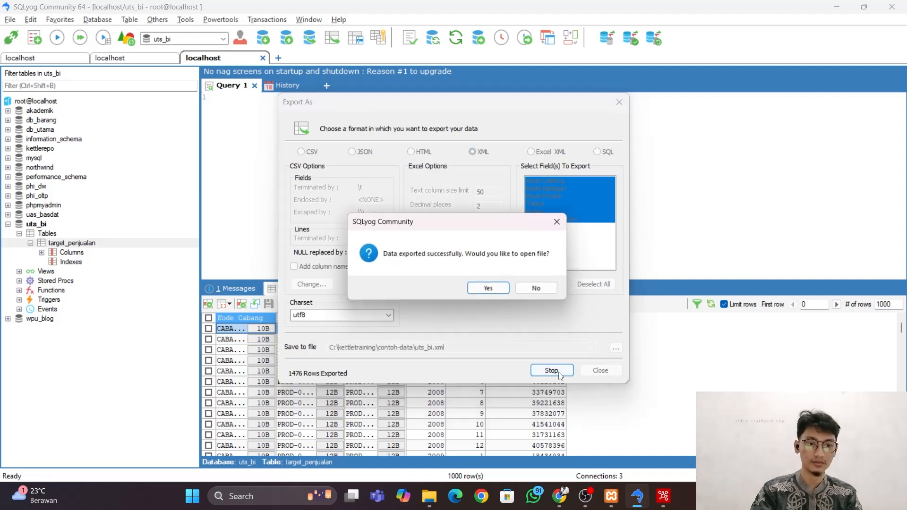
Open the exported uts_bi.xml file and look through its row elements.
click(491, 290)
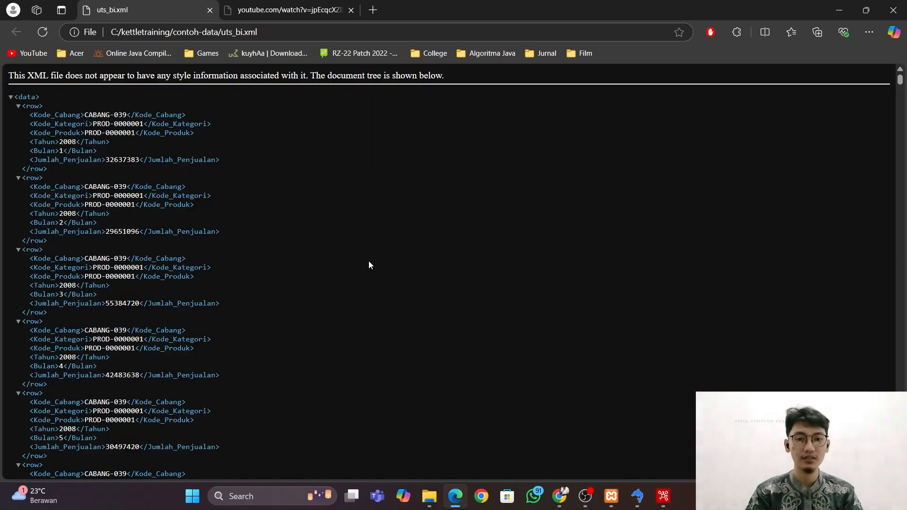
scroll(369, 264, down, 4)
scroll(369, 264, up, 3)
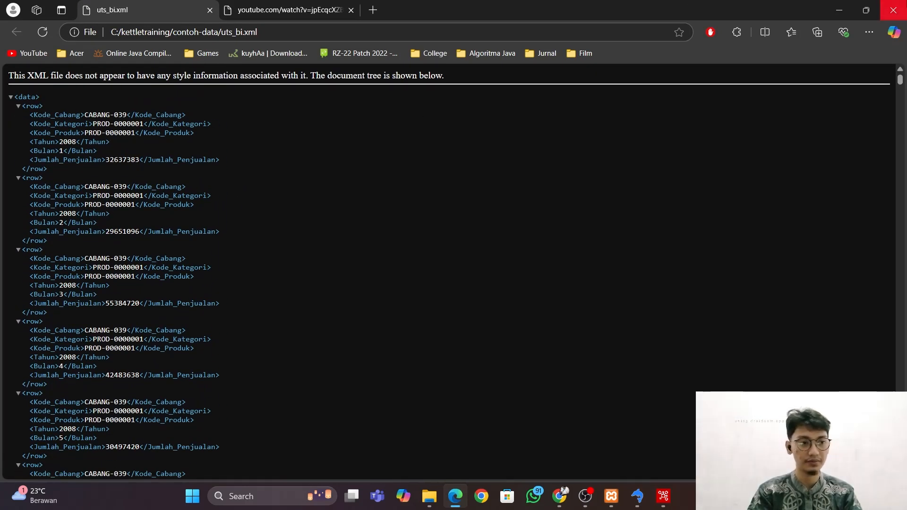
Close the XML file view and start Power BI Desktop.
click(893, 9)
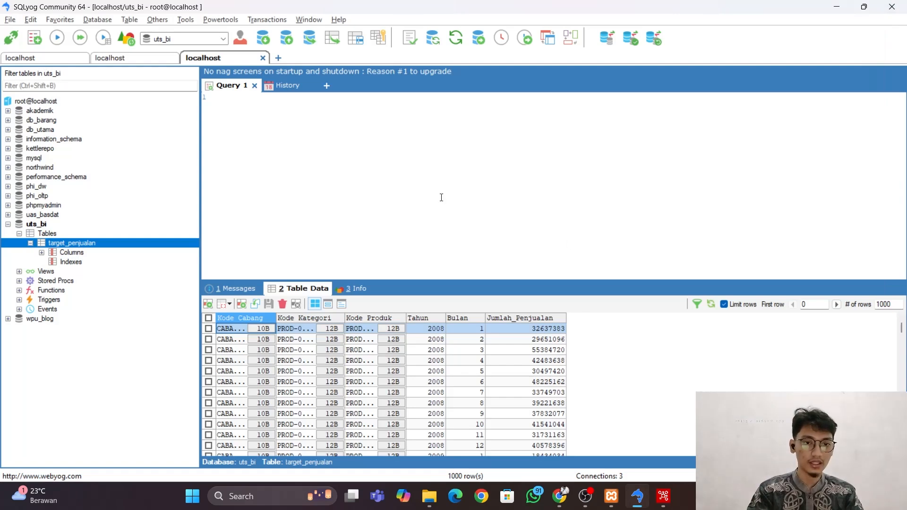
key(super)
text(po)
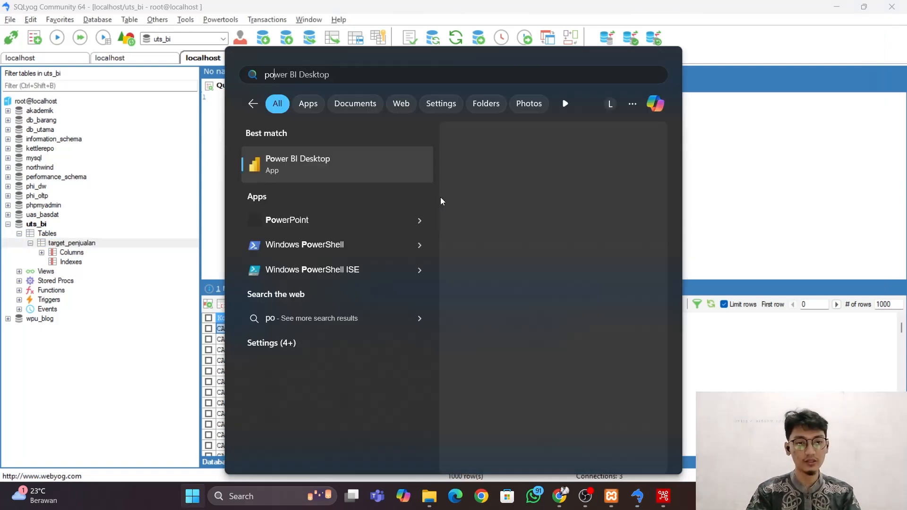
click(289, 151)
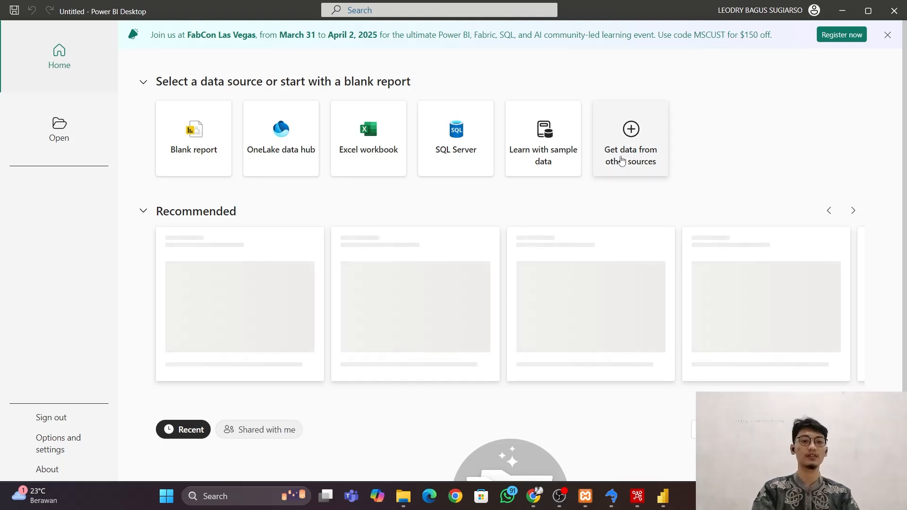
Connect to the uts_bi XML file in the contoh-data folder as the report's data source.
click(622, 161)
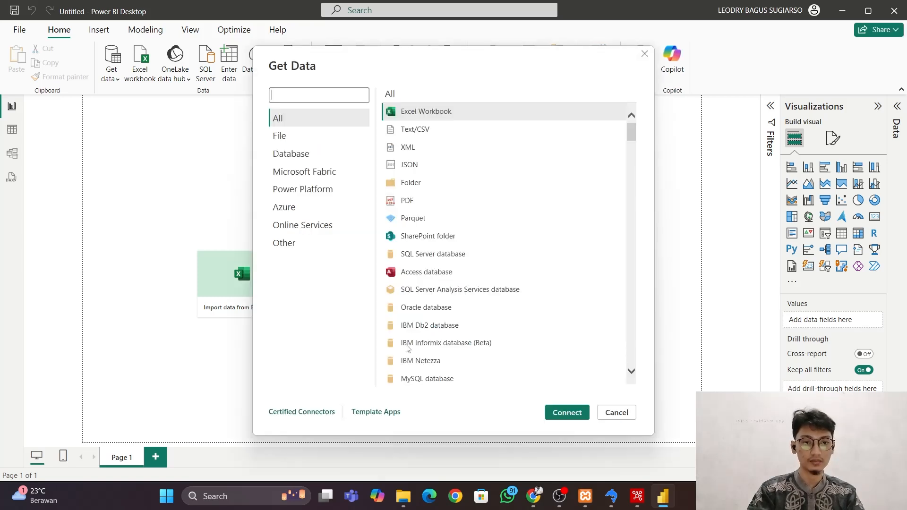
click(426, 153)
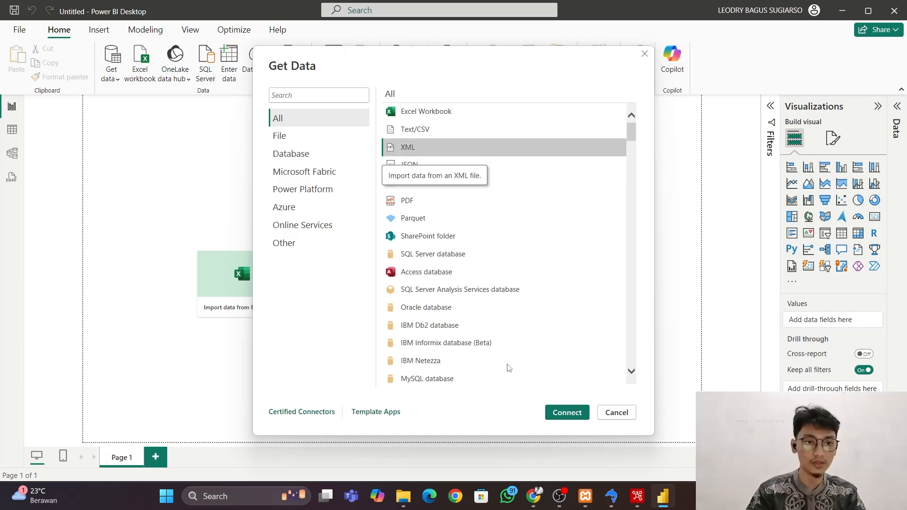
click(566, 414)
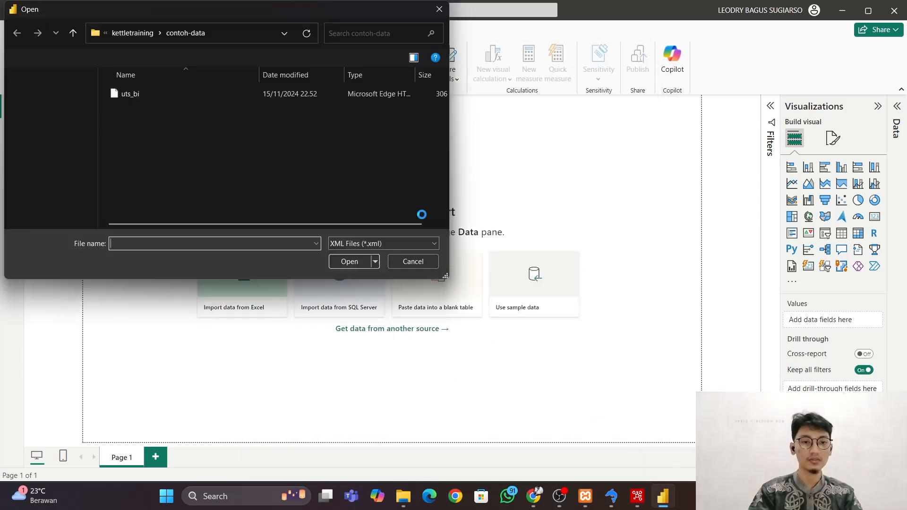
click(174, 93)
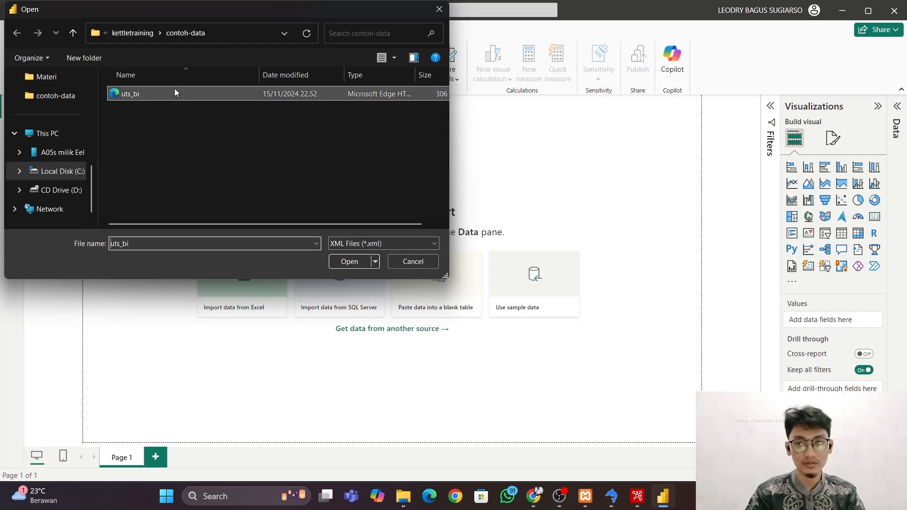
click(343, 263)
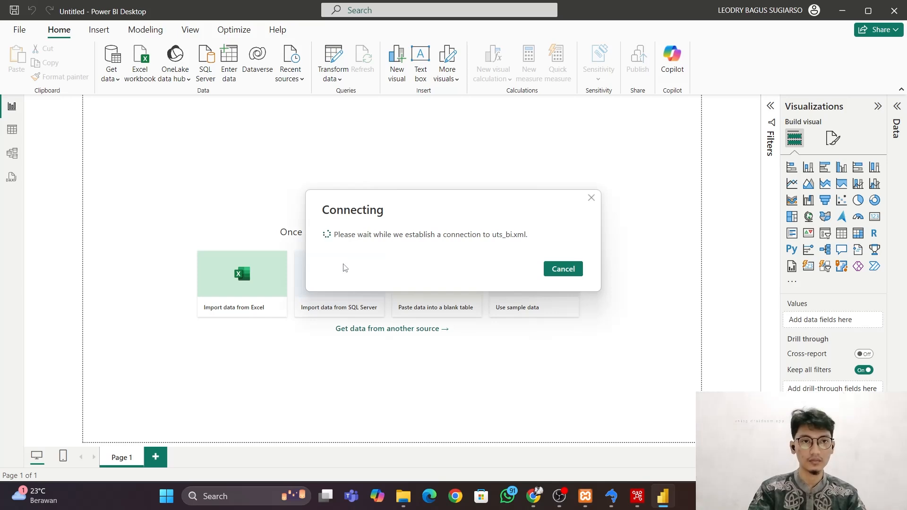
click(344, 268)
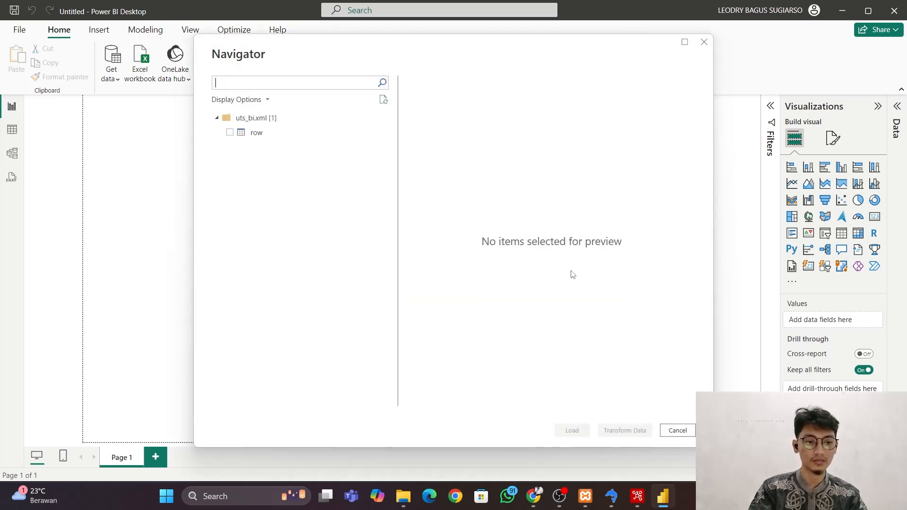
Preview the columns of the row table from uts_bi.xml and load it into the report.
click(229, 133)
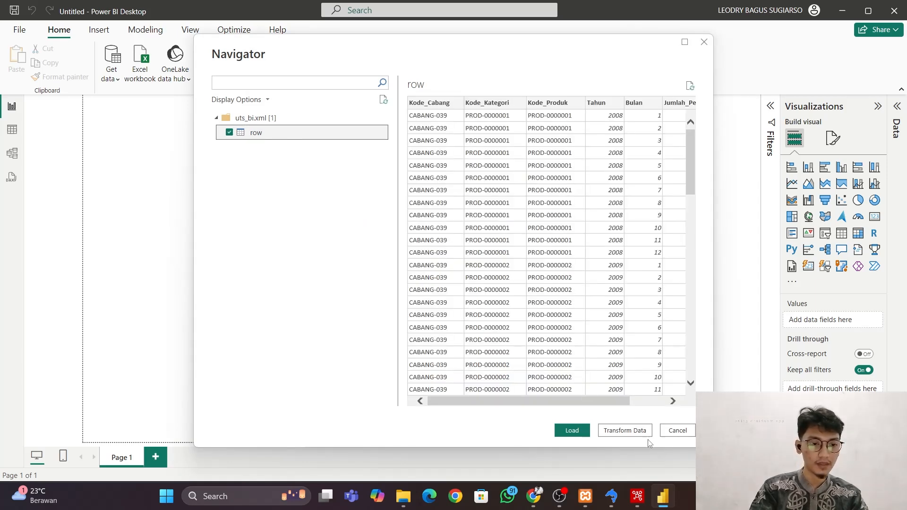
scroll(535, 294, right, 2)
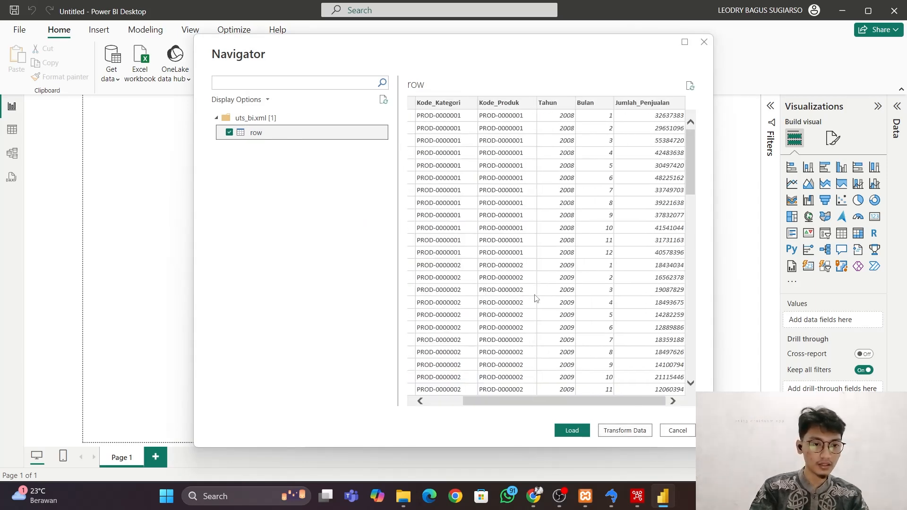
scroll(535, 294, left, 2)
click(573, 433)
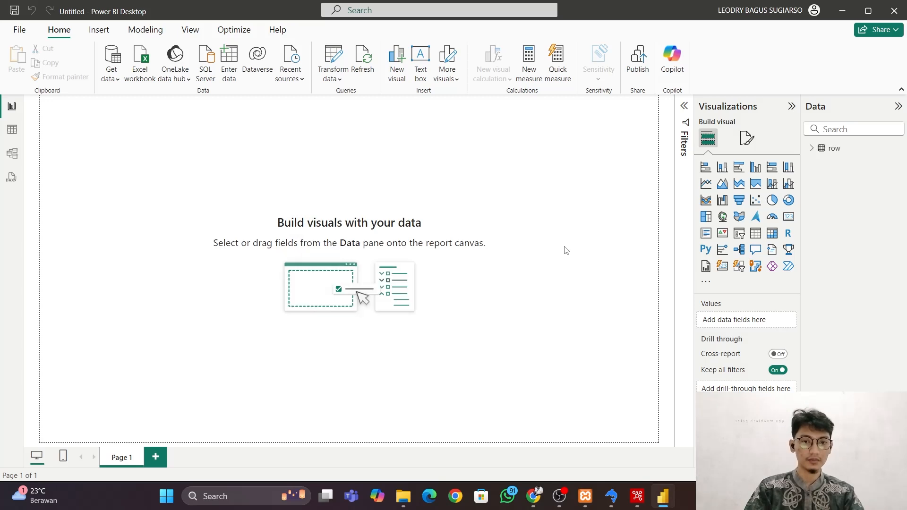
Build a page-filling clustered column chart with Kode_Produk on the X-axis and the sum of Jumlah_Penjualan on the Y-axis.
click(813, 149)
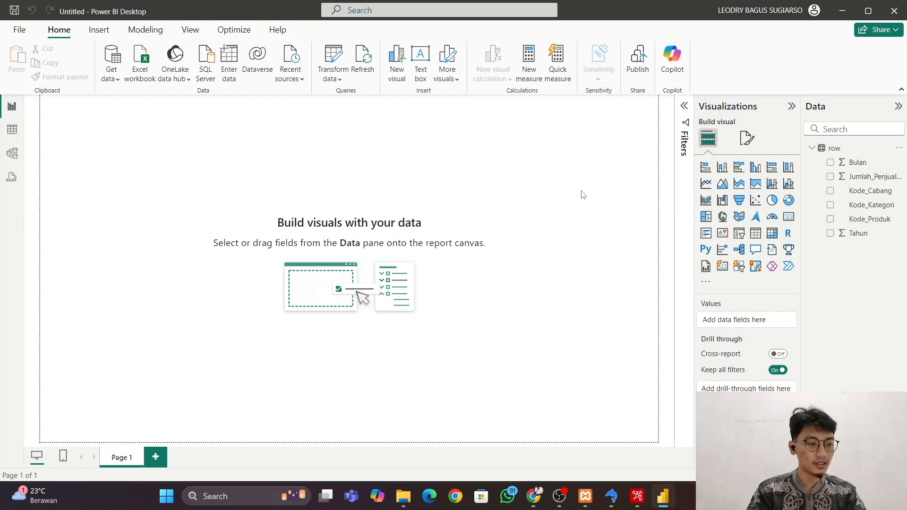
click(755, 170)
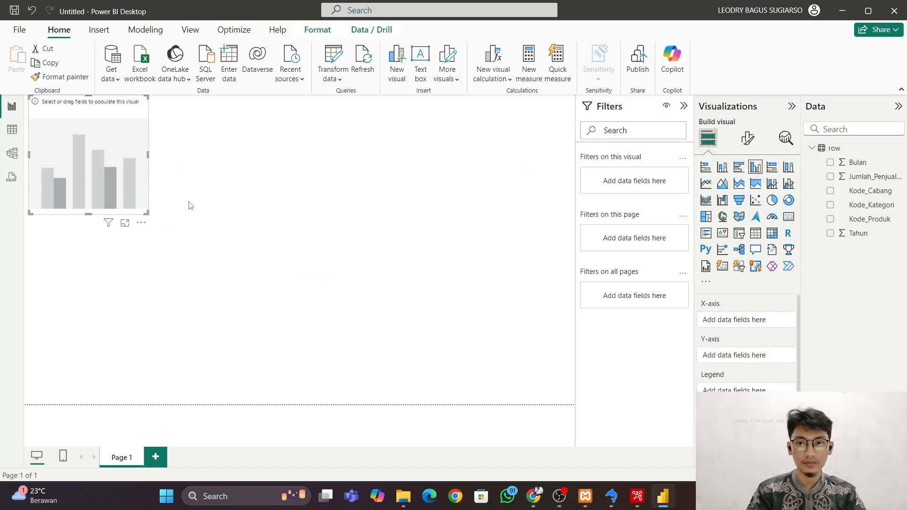
drag(146, 213, 574, 402)
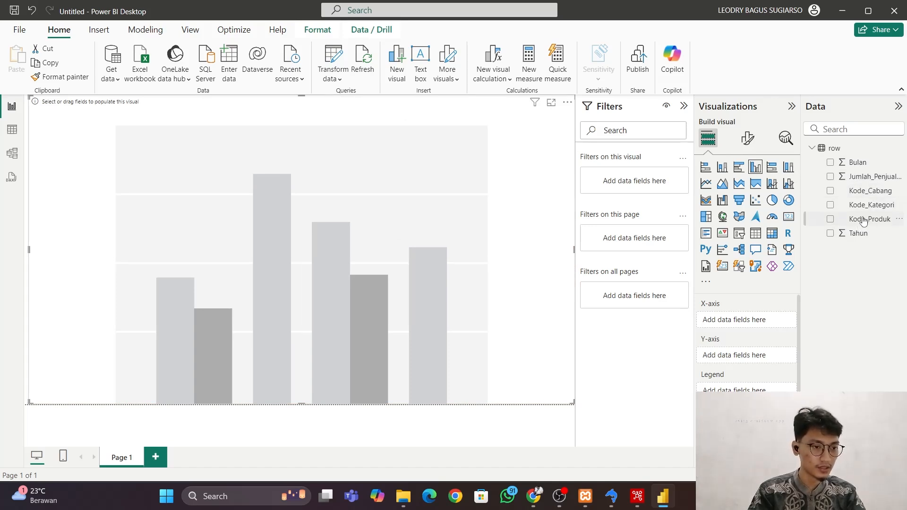
drag(865, 224, 750, 322)
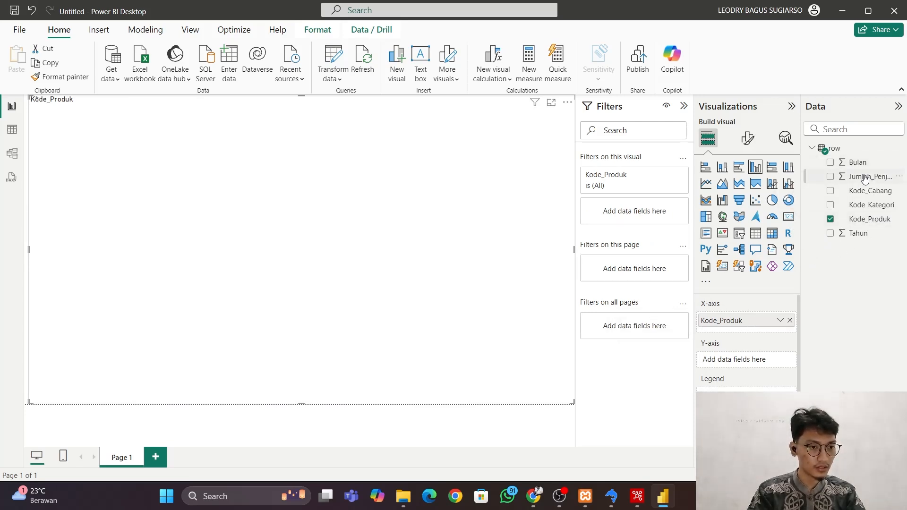
drag(864, 177, 751, 366)
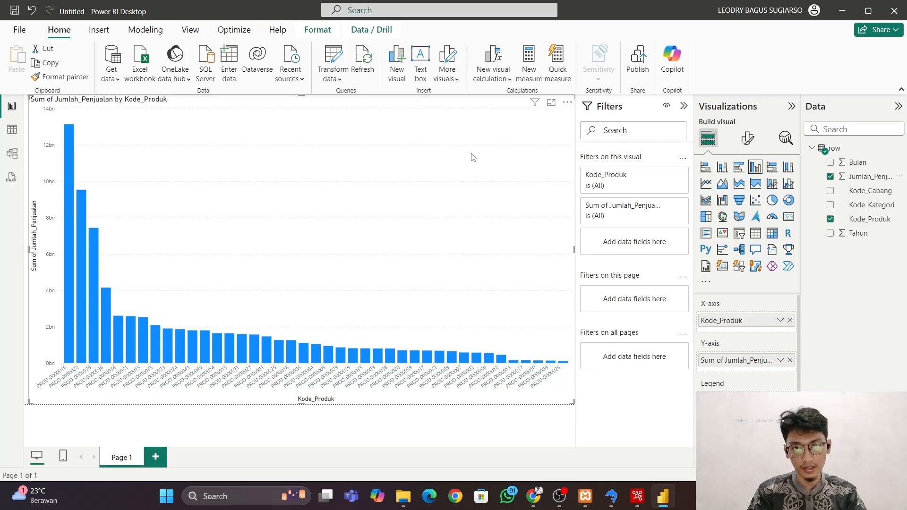
Turn on the logarithmic scale for the column chart's Y-axis range.
click(751, 147)
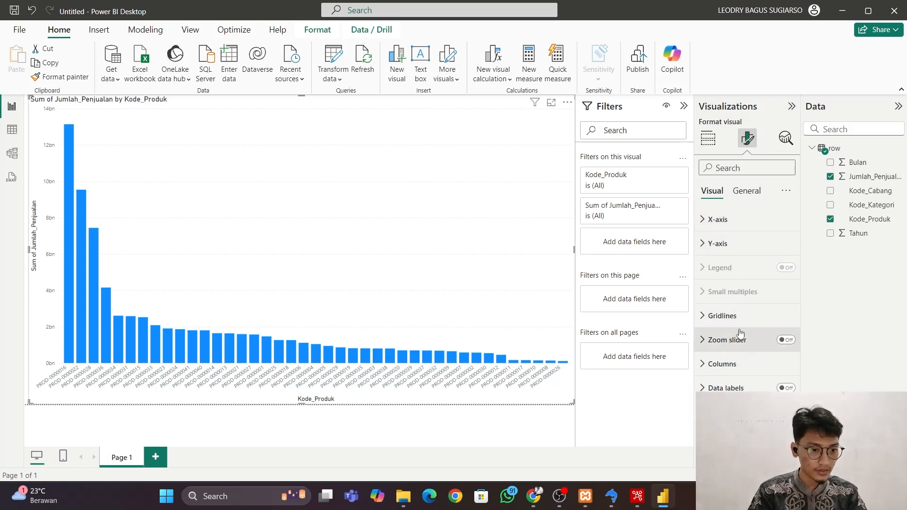
click(728, 388)
scroll(737, 350, down, 3)
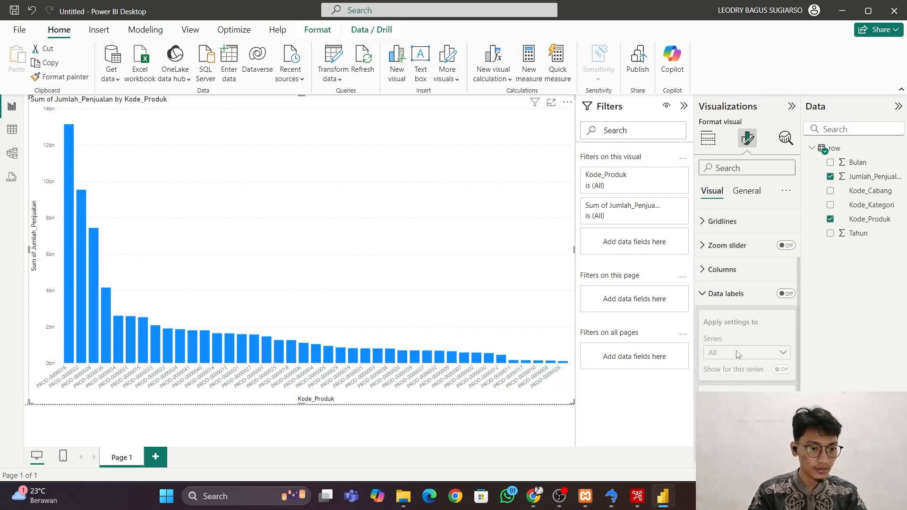
scroll(737, 350, up, 3)
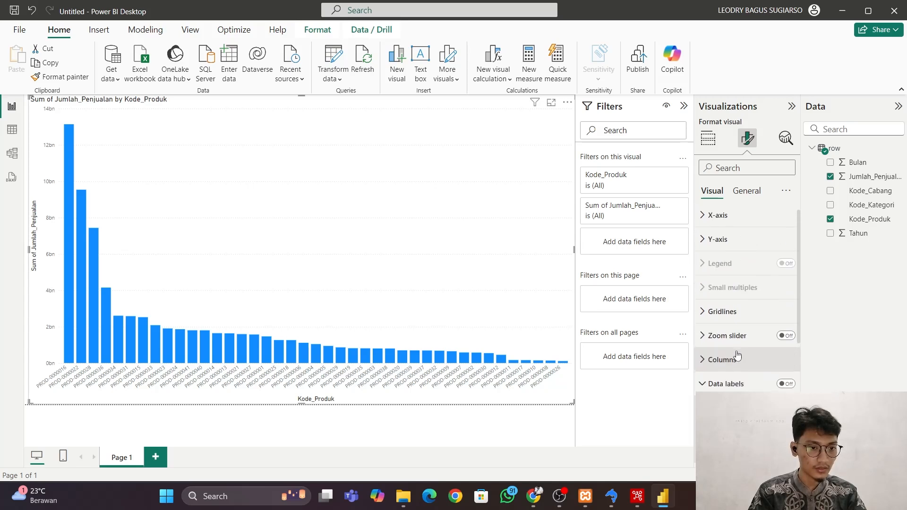
click(719, 240)
scroll(743, 318, down, 1)
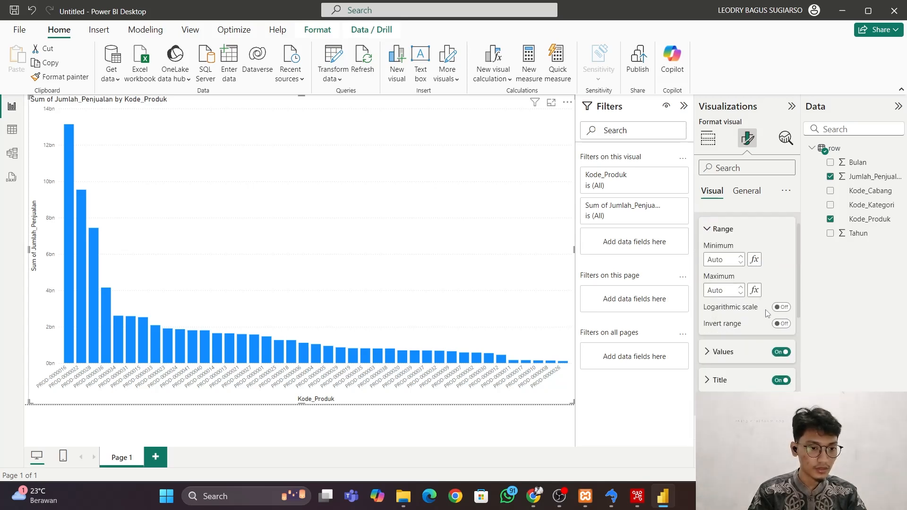
click(778, 308)
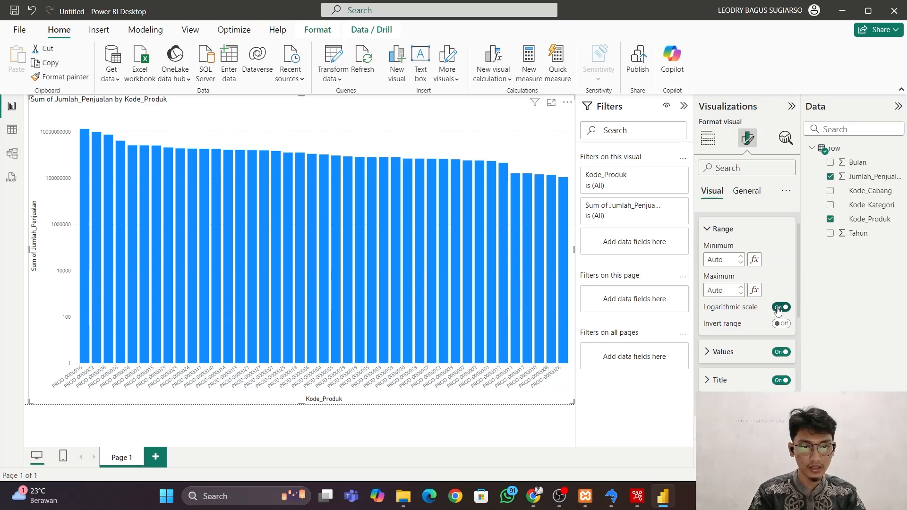
scroll(764, 298, up, 1)
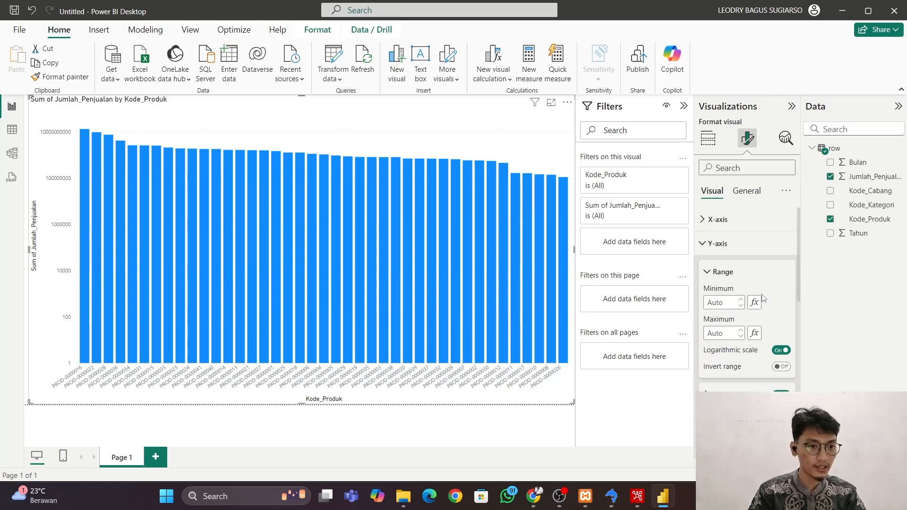
click(708, 275)
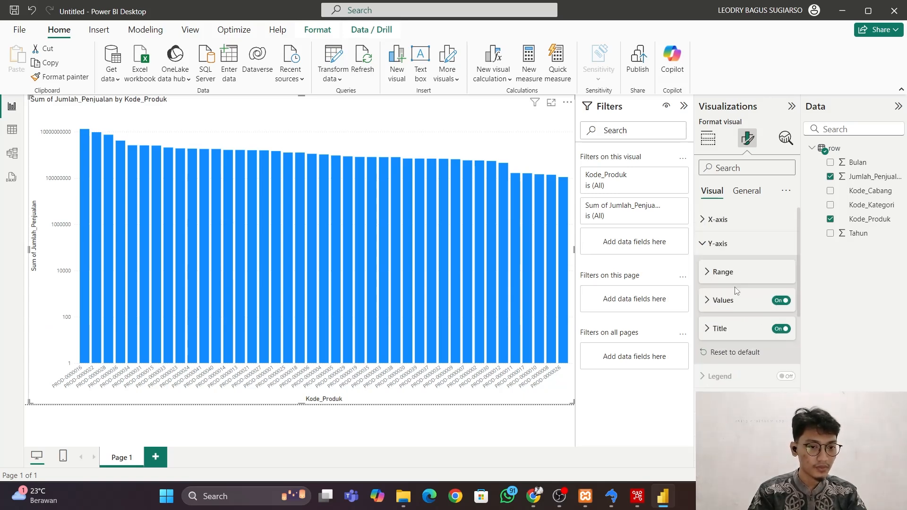
Turn on the column chart's data labels and set their orientation to Vertical.
scroll(735, 288, down, 3)
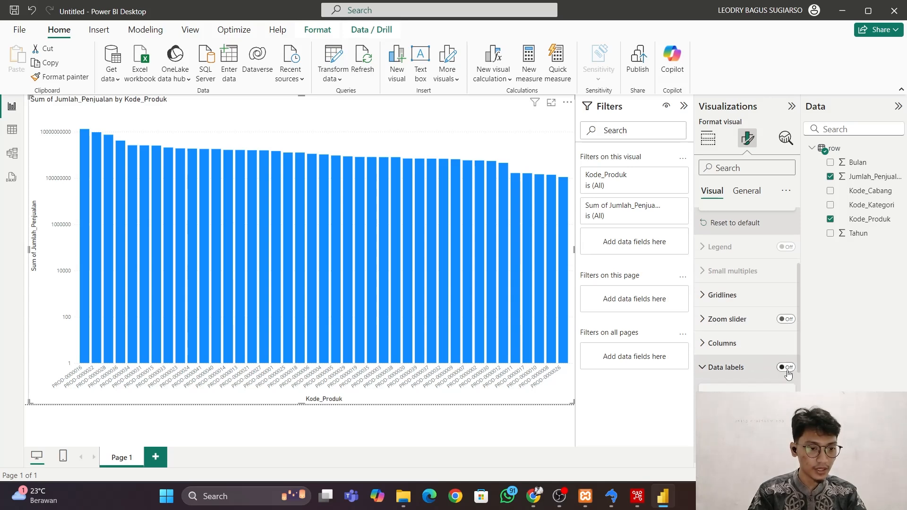
click(786, 368)
scroll(737, 346, down, 1)
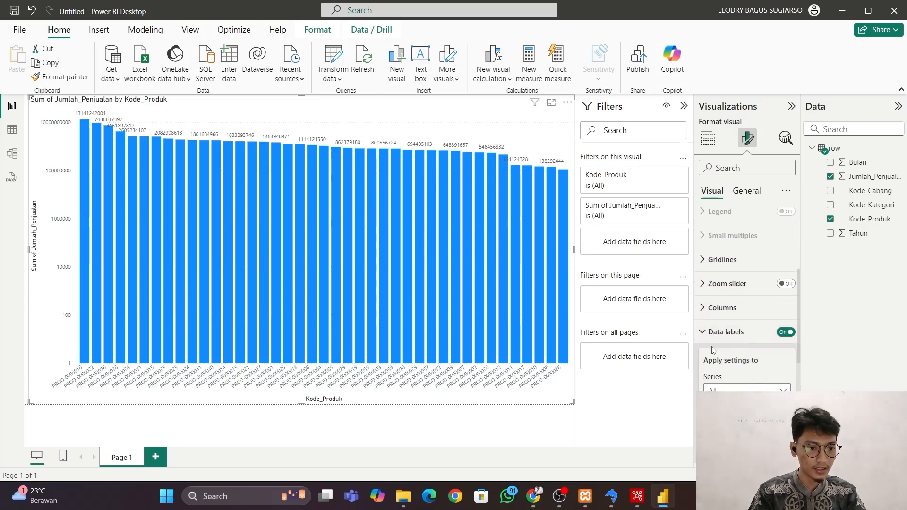
scroll(735, 365, down, 3)
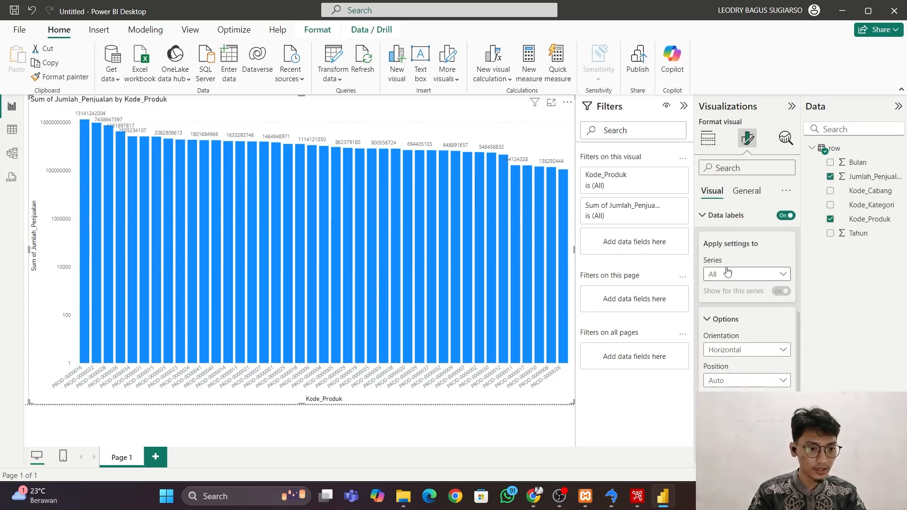
click(747, 350)
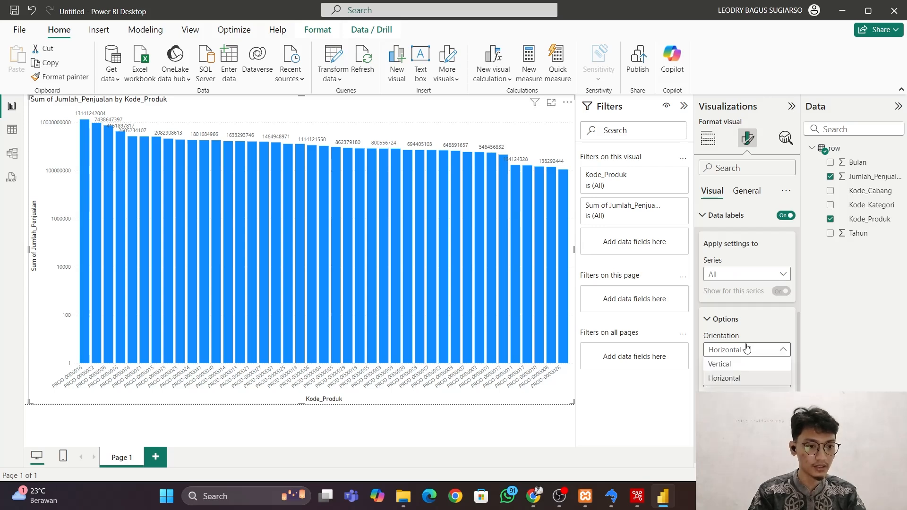
click(730, 365)
Set the data labels' position to Inside end and turn on overflow text.
scroll(733, 366, down, 1)
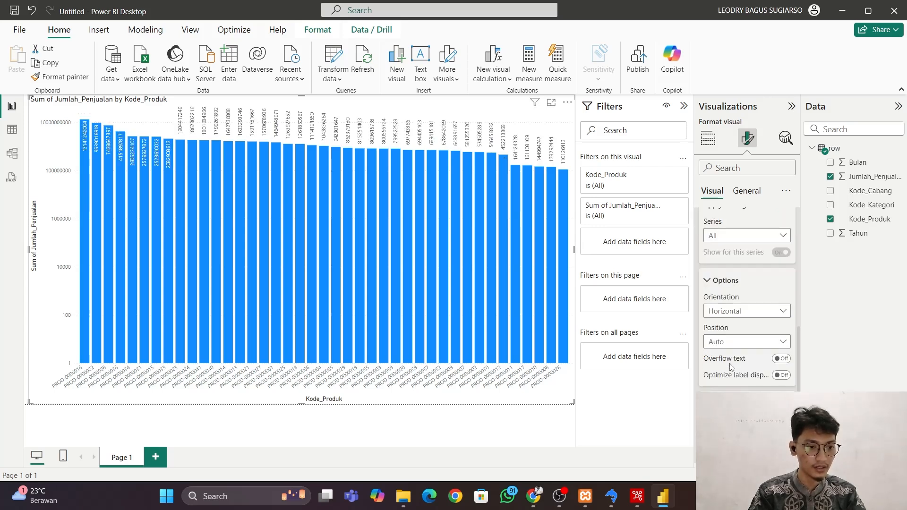
click(748, 344)
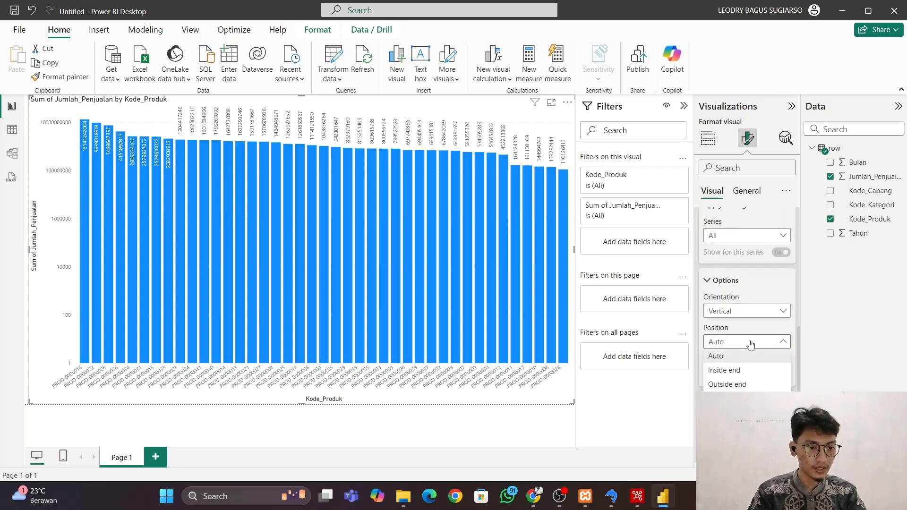
click(742, 371)
scroll(755, 350, down, 1)
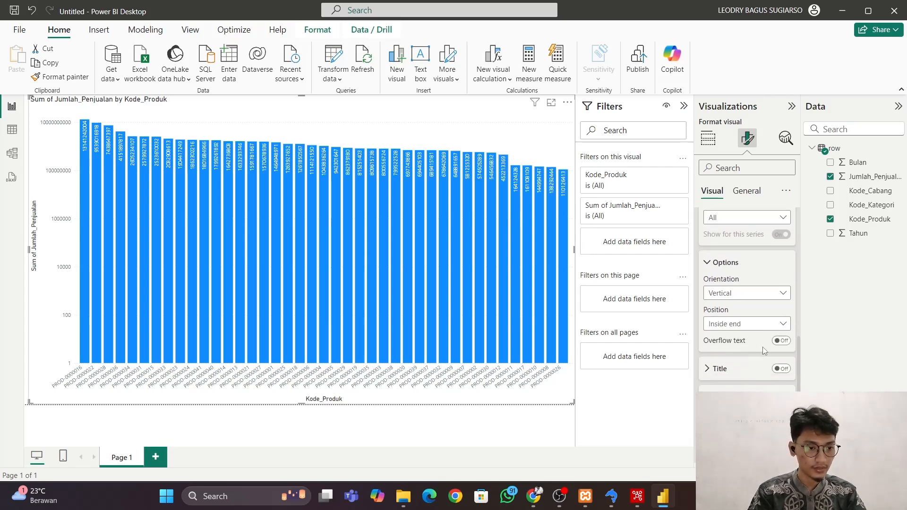
click(780, 341)
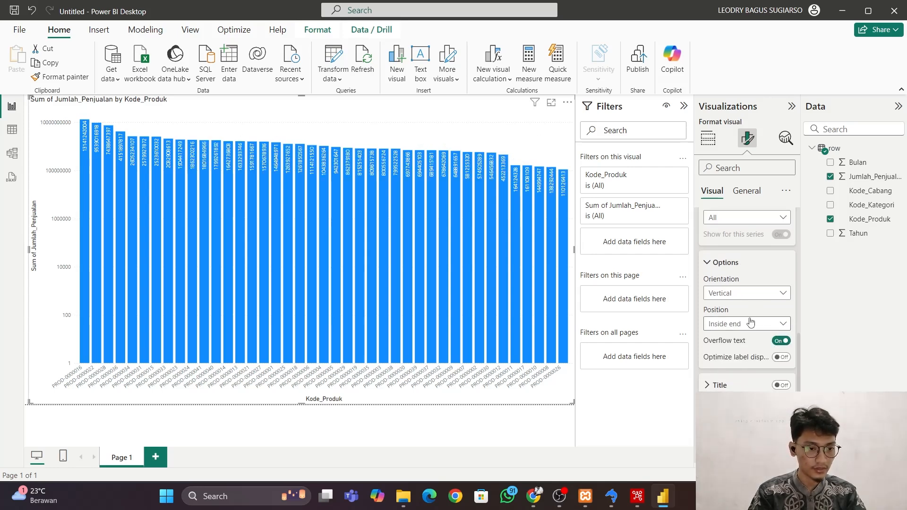
click(717, 263)
Sort the column chart's axis ascending by the sum of Jumlah_Penjualan and return it to descending order.
scroll(717, 284, up, 3)
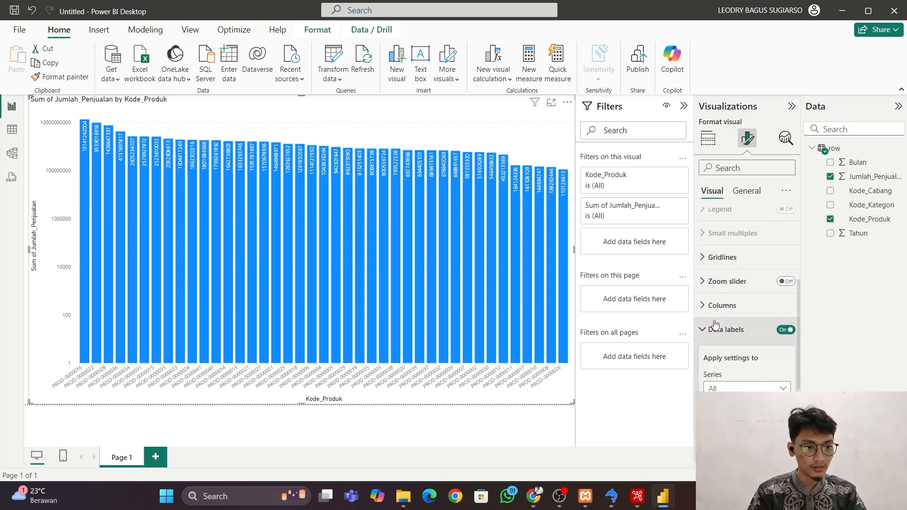
scroll(716, 324, up, 3)
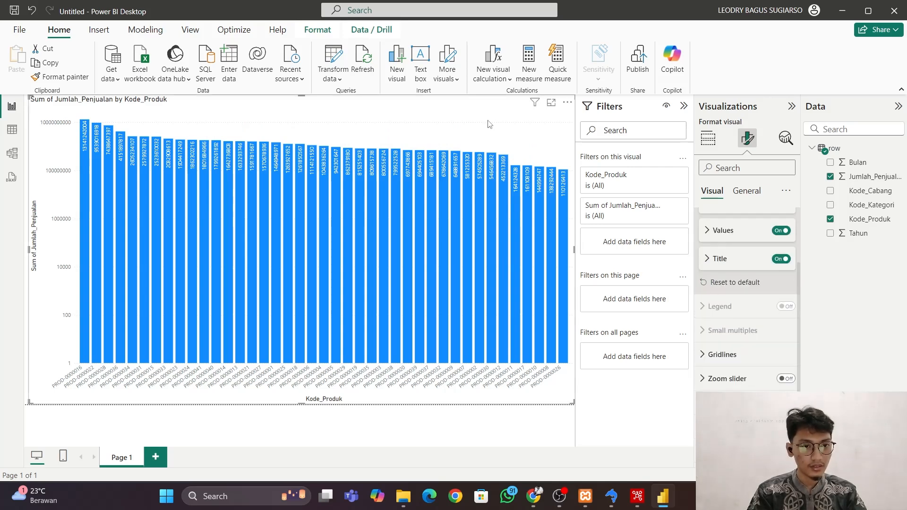
click(565, 103)
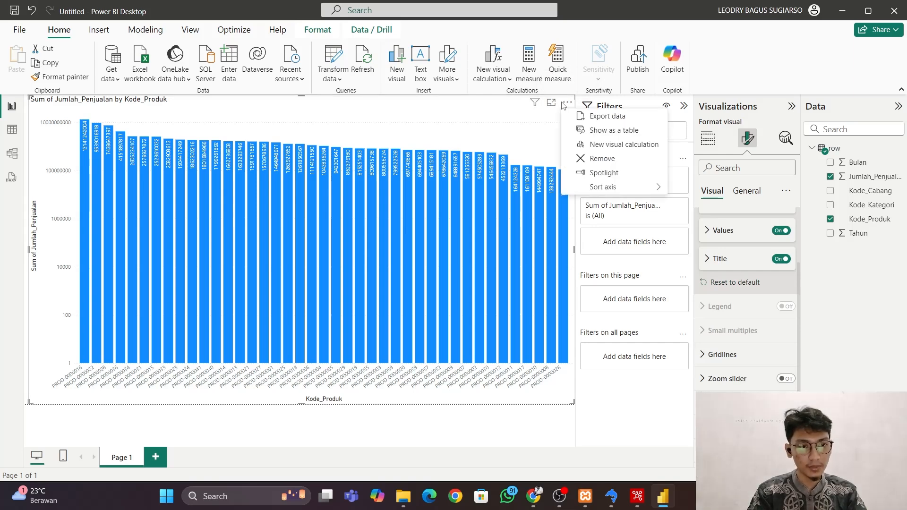
mouse_move(607, 186)
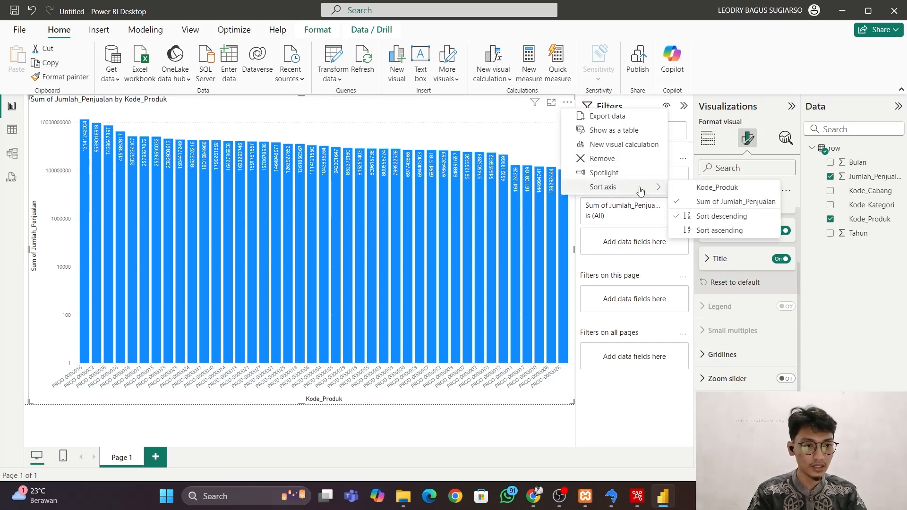
click(714, 232)
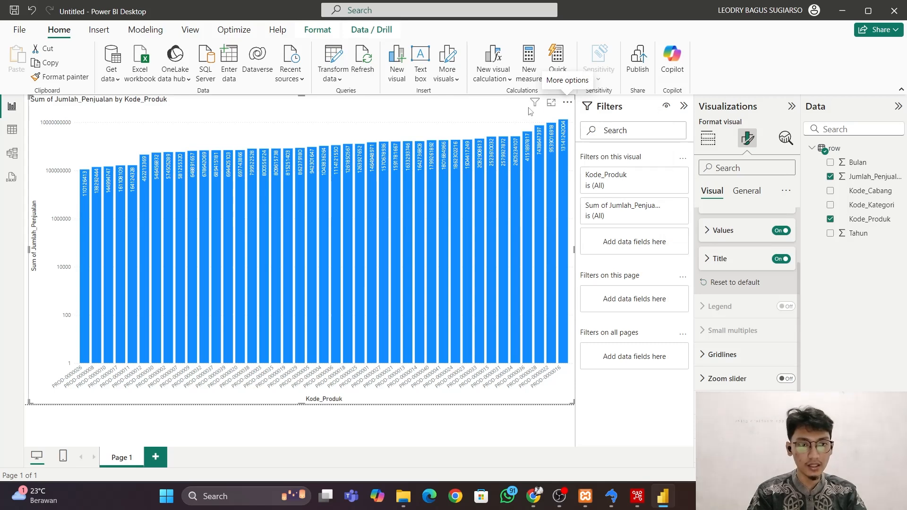
click(568, 103)
mouse_move(625, 190)
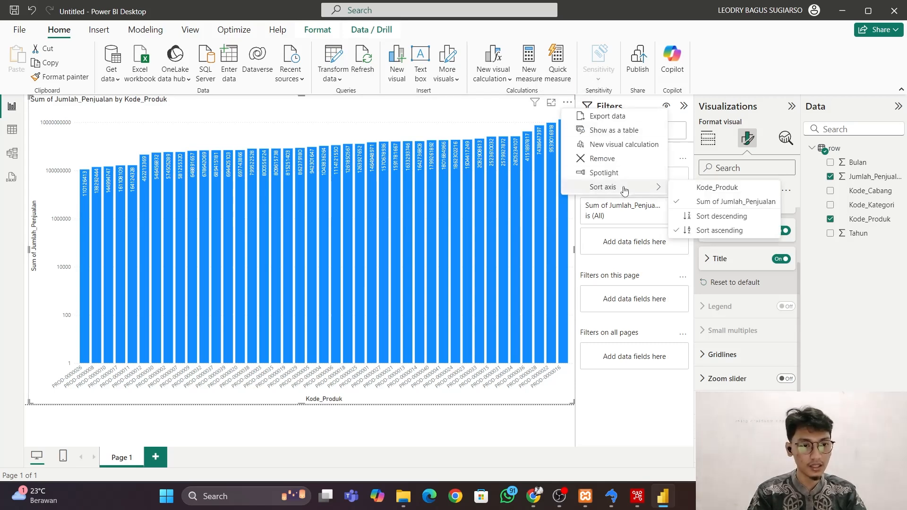
click(724, 216)
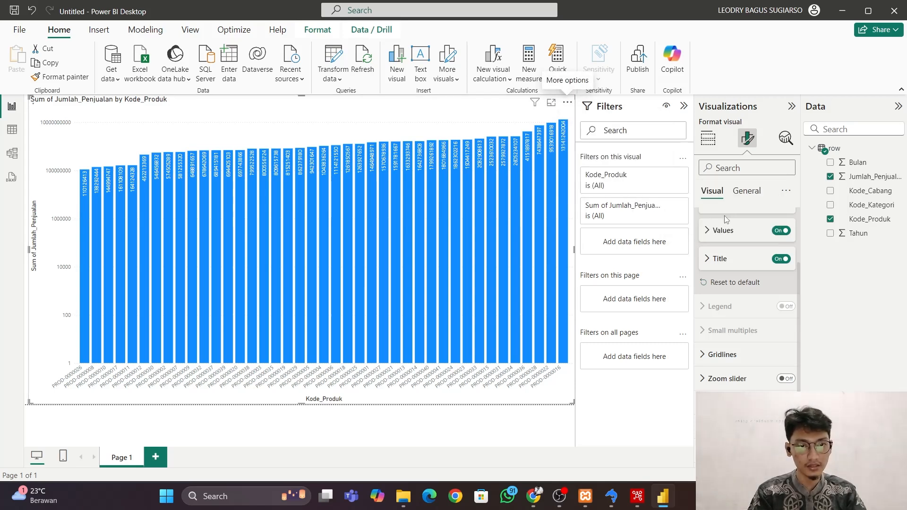
mouse_move(91, 169)
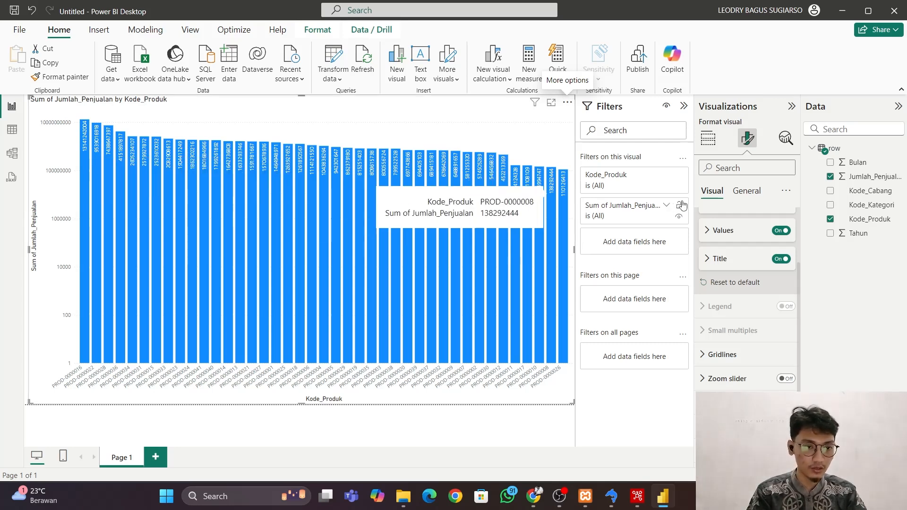
mouse_move(564, 229)
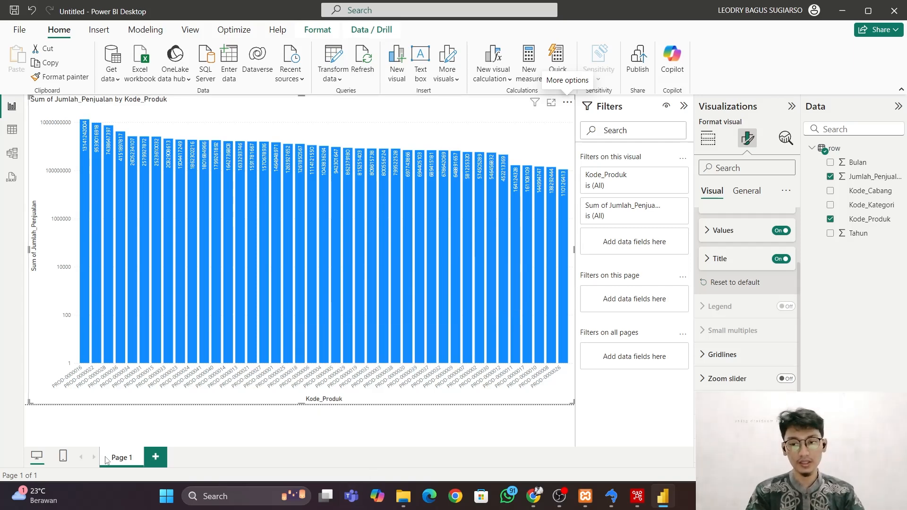
On a new page, build a page-filling pie chart with Bulan as the legend and the sum of Jumlah_Penjualan as values.
click(156, 459)
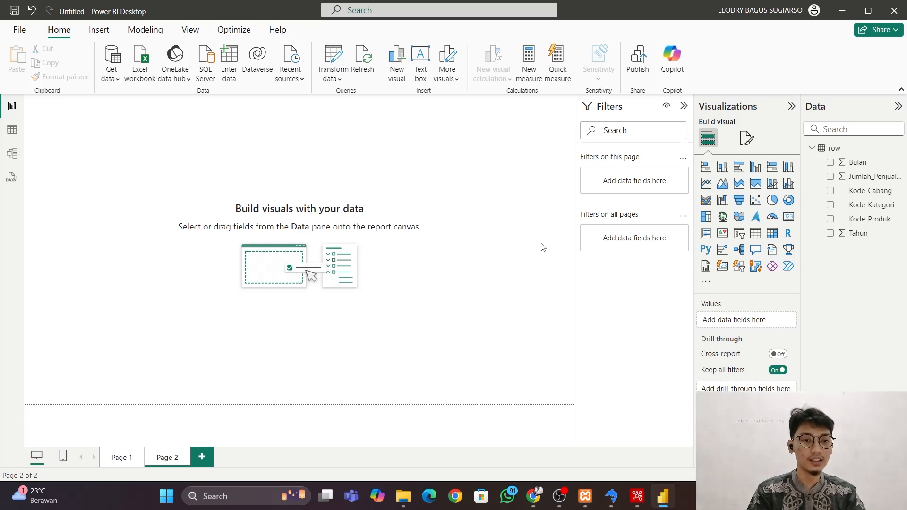
click(772, 200)
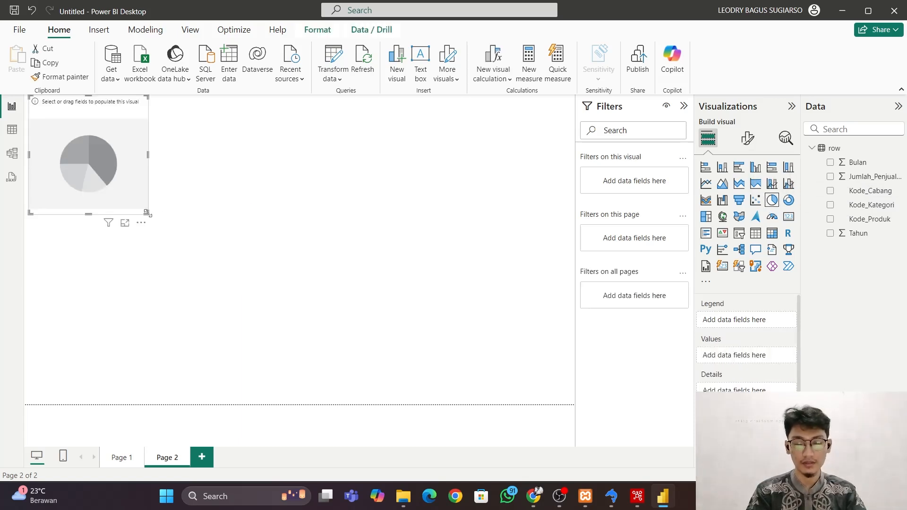
drag(146, 213, 574, 401)
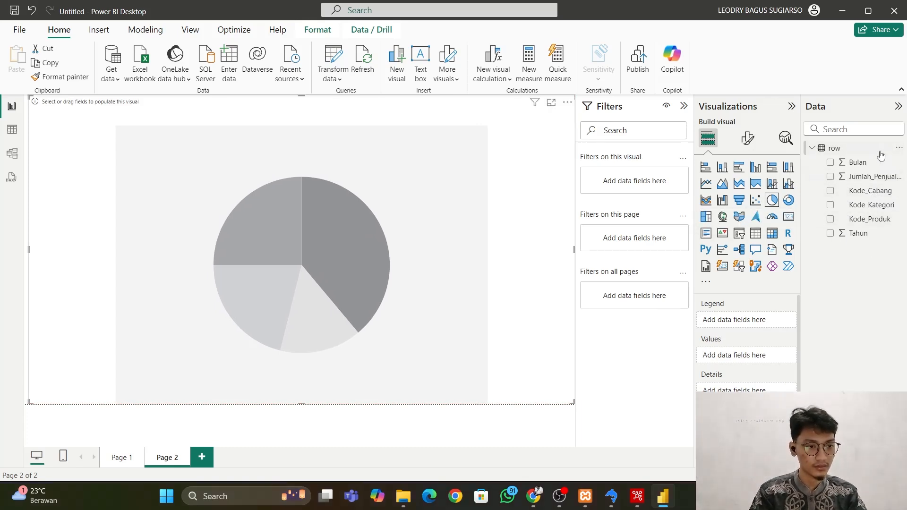
drag(869, 167, 761, 321)
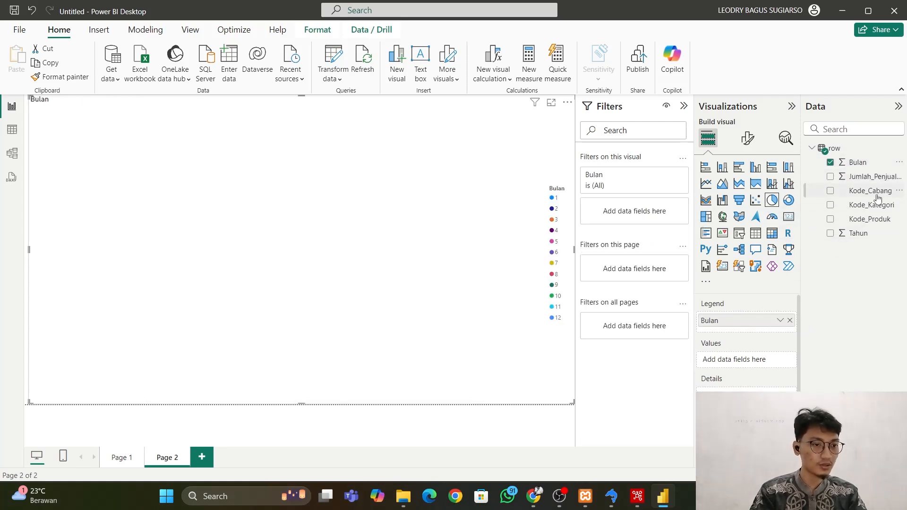
drag(872, 182, 762, 362)
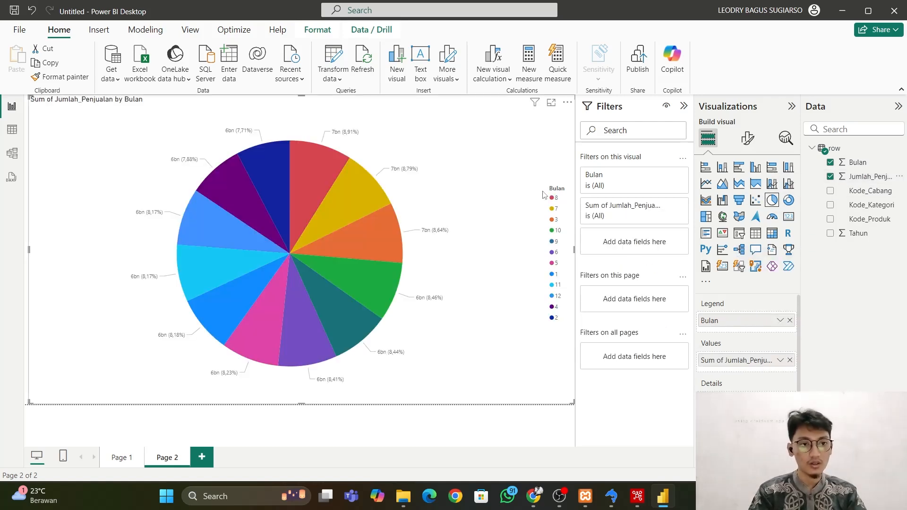
Sort the pie chart's slices by Bulan in ascending order.
click(567, 102)
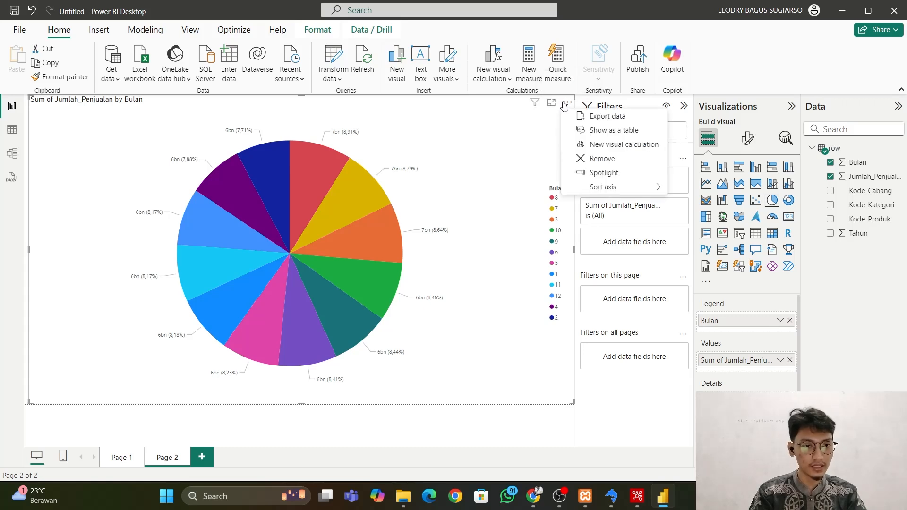
mouse_move(591, 189)
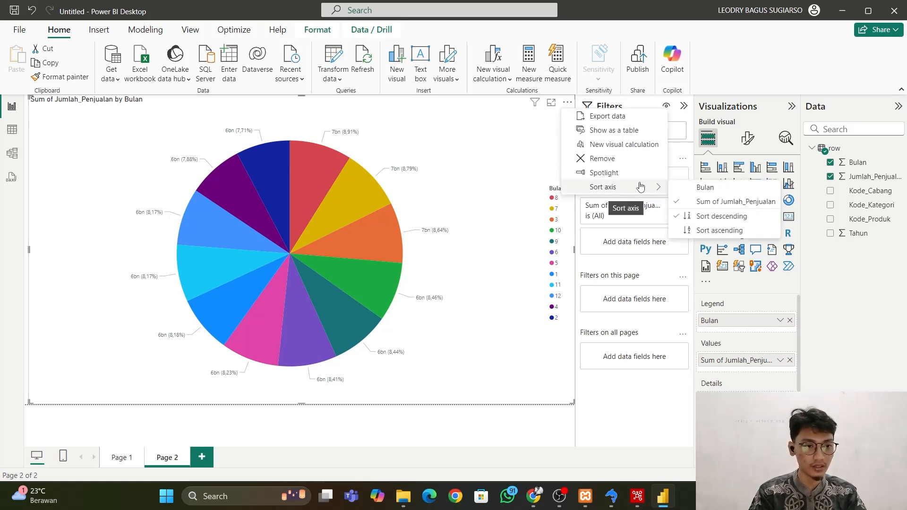
click(708, 230)
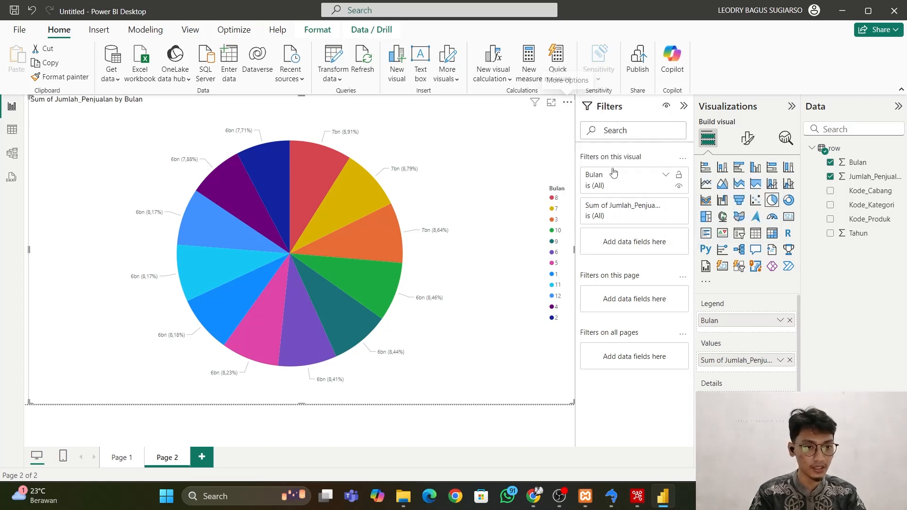
click(568, 103)
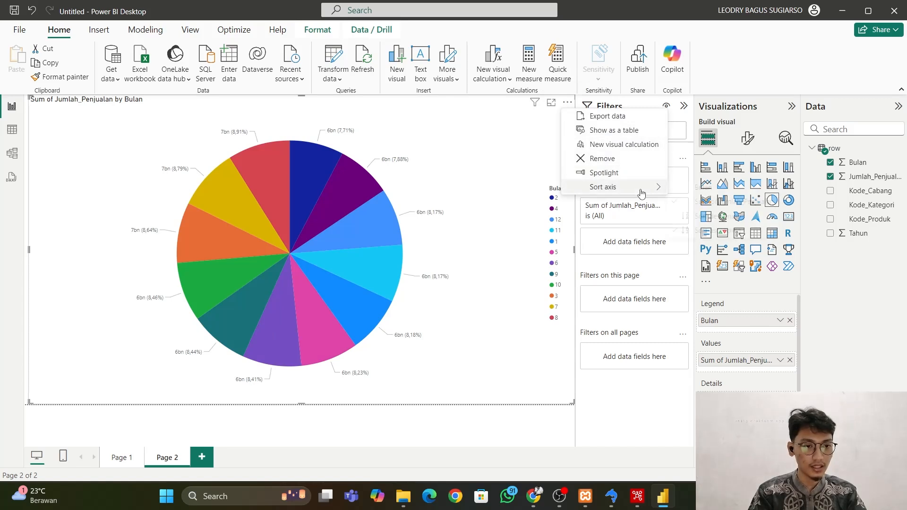
mouse_move(655, 187)
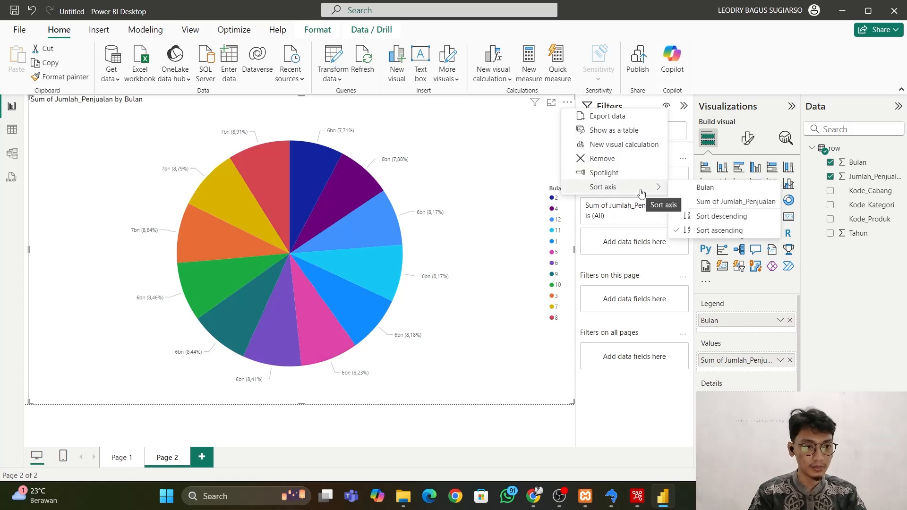
click(704, 188)
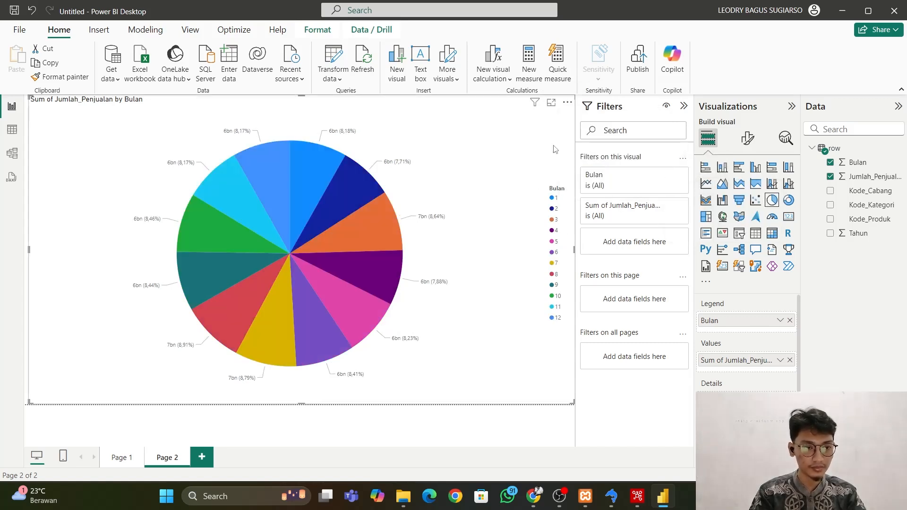
Set the contents of the pie chart's detail labels to category and percent of total.
click(747, 139)
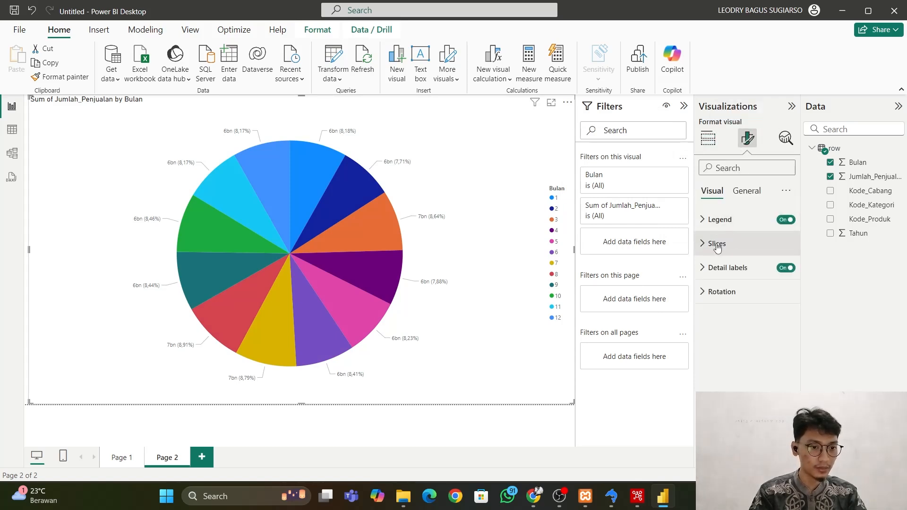
click(751, 267)
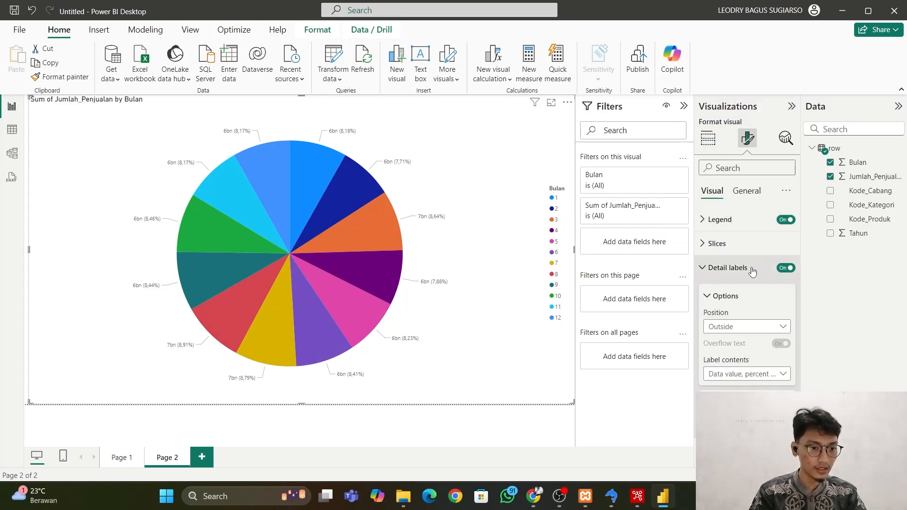
click(760, 375)
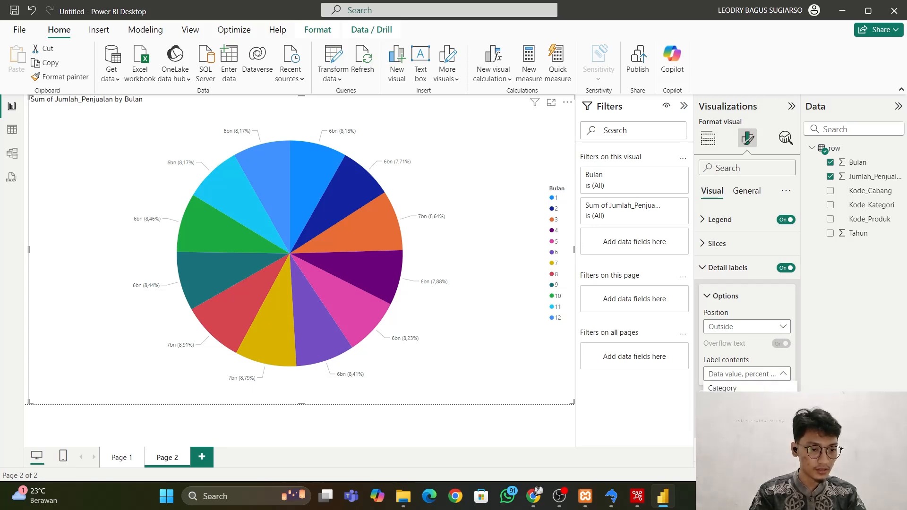
click(722, 388)
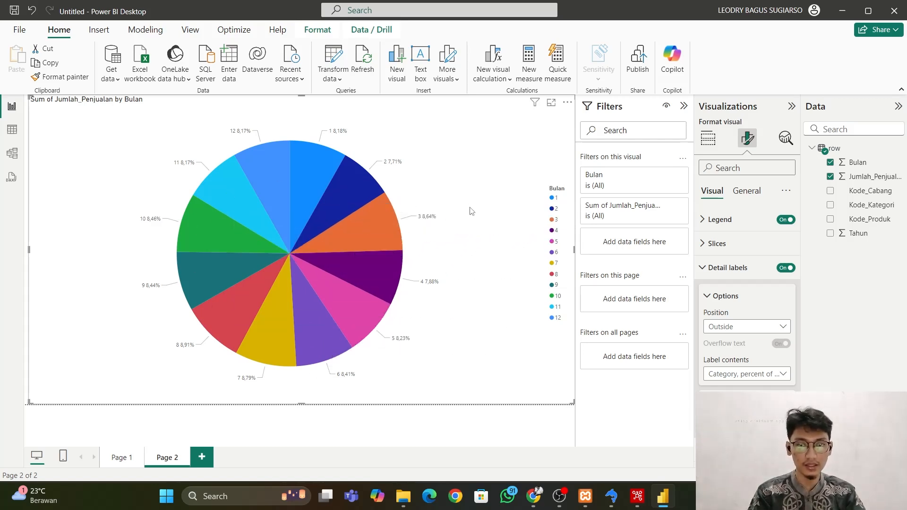
On a new page, build a page-filling line and clustered column chart with Kode_Produk on the X-axis and Jumlah_Penjualan on the column y-axis.
click(201, 458)
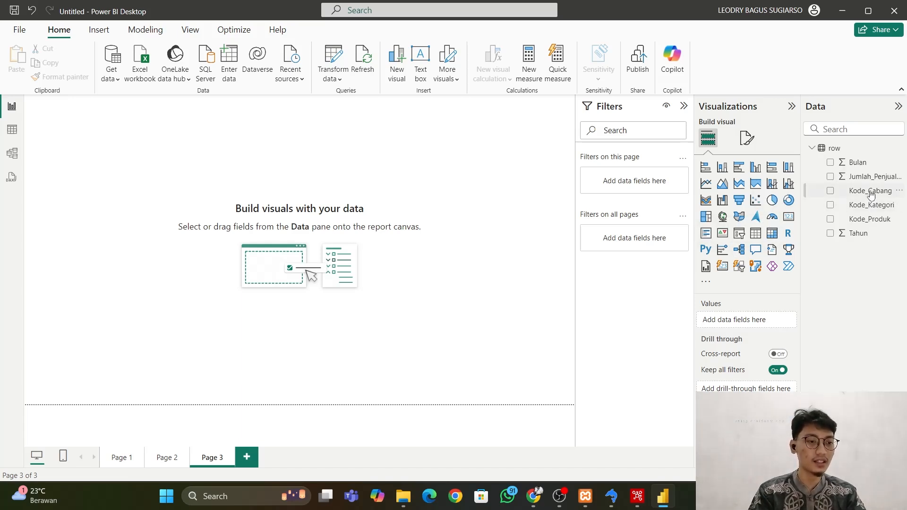
click(788, 184)
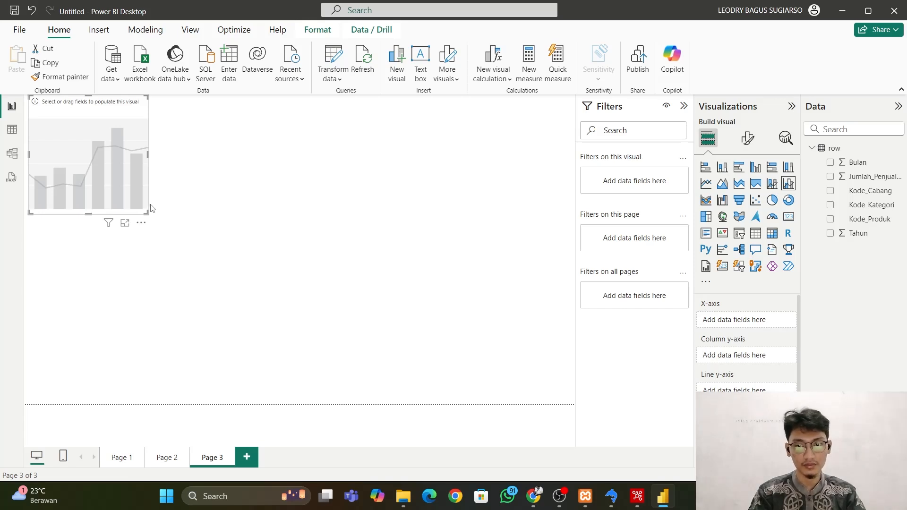
drag(146, 213, 575, 405)
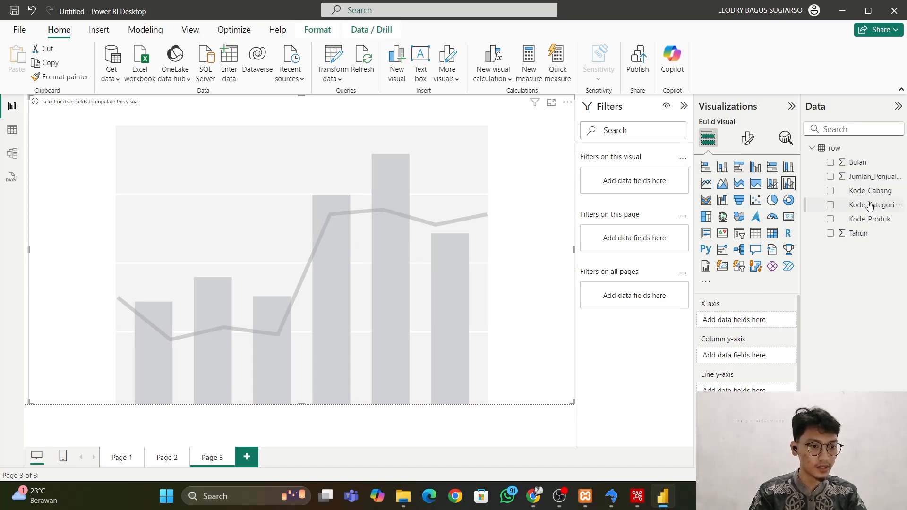
drag(870, 219, 751, 317)
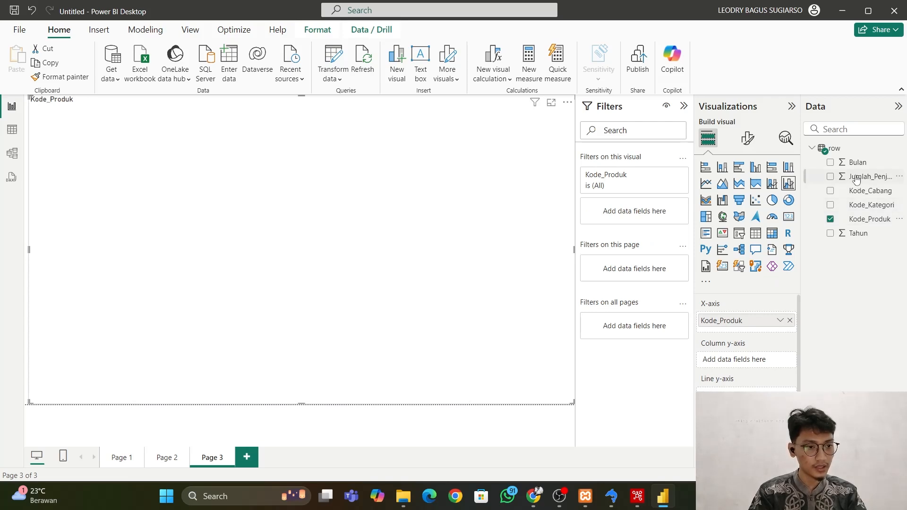
drag(866, 177, 756, 363)
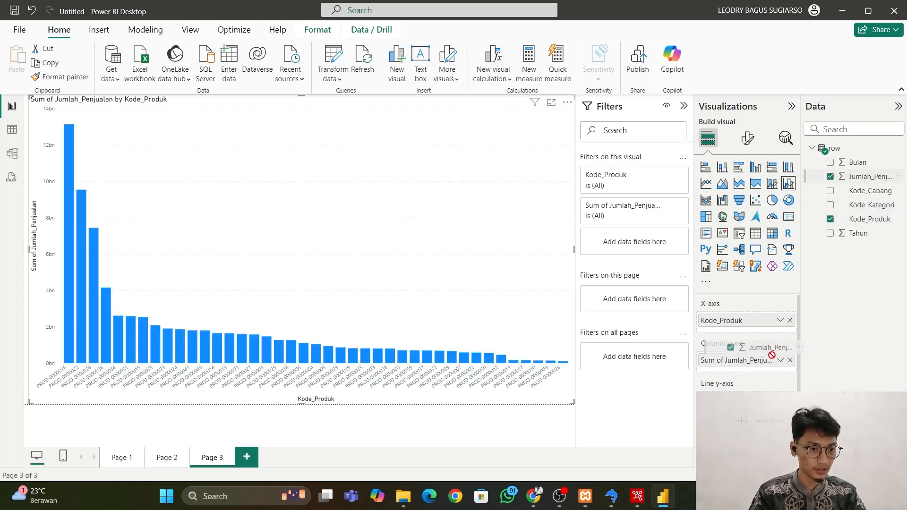
Add Jumlah_Penjualan to the combo chart's line y-axis and use Kode_Cabang as its column legend.
drag(751, 402, 752, 401)
scroll(766, 360, down, 3)
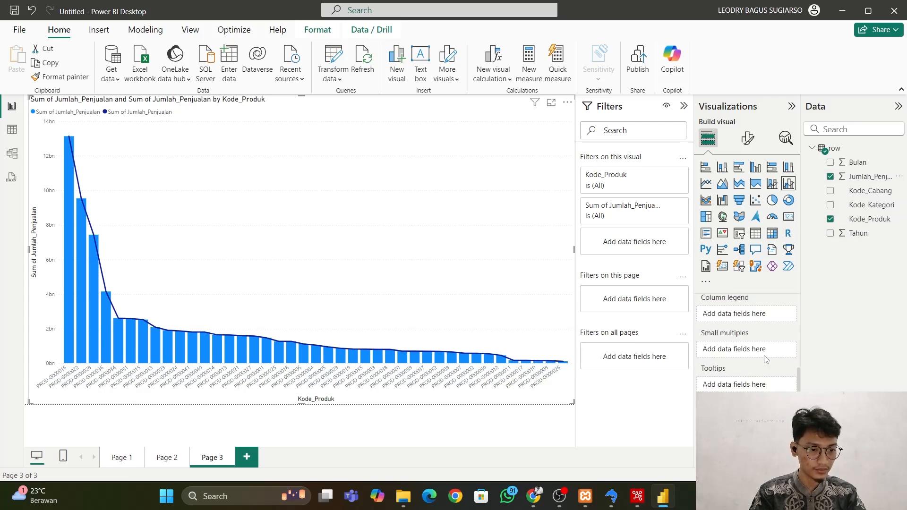
scroll(761, 349, up, 2)
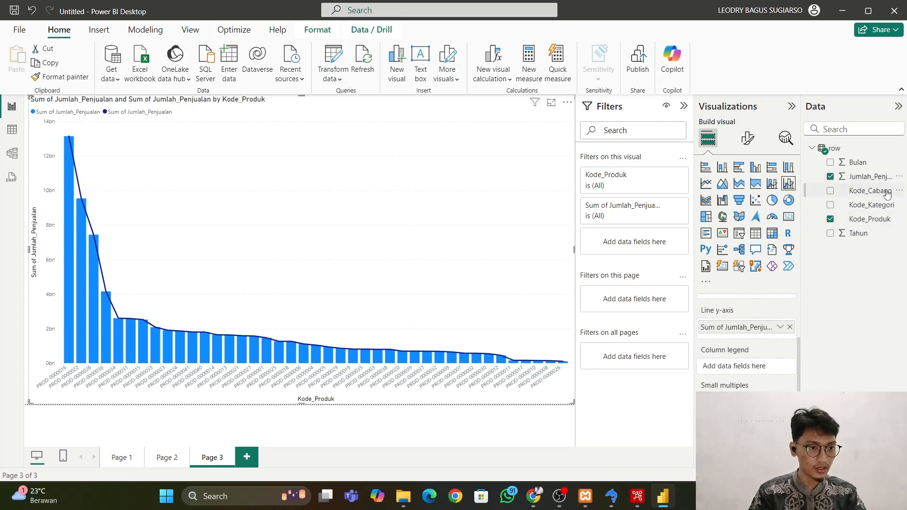
drag(874, 191, 756, 368)
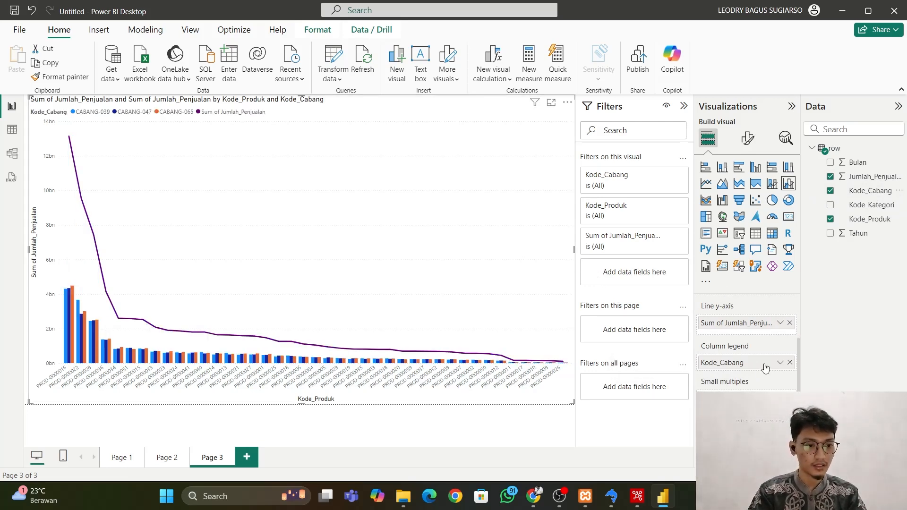
scroll(764, 368, up, 2)
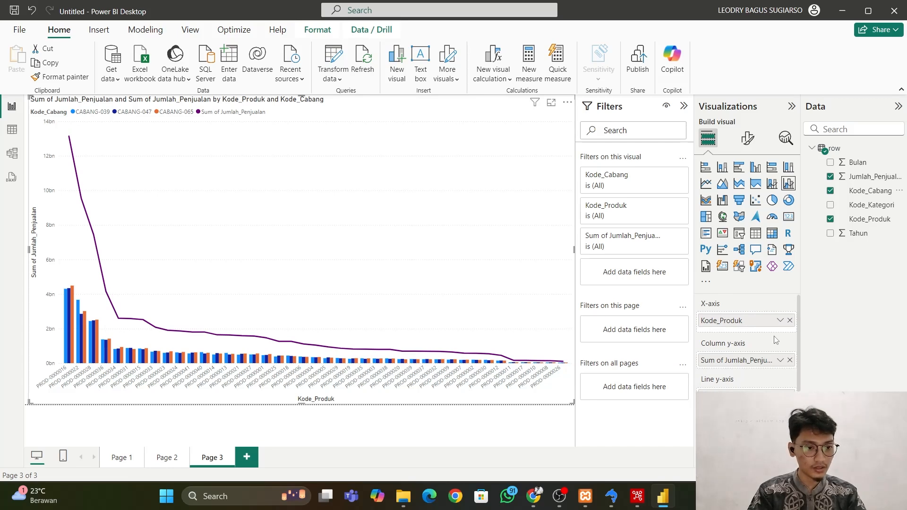
Sort the combo chart's axis by Kode_Produk in ascending order.
click(566, 108)
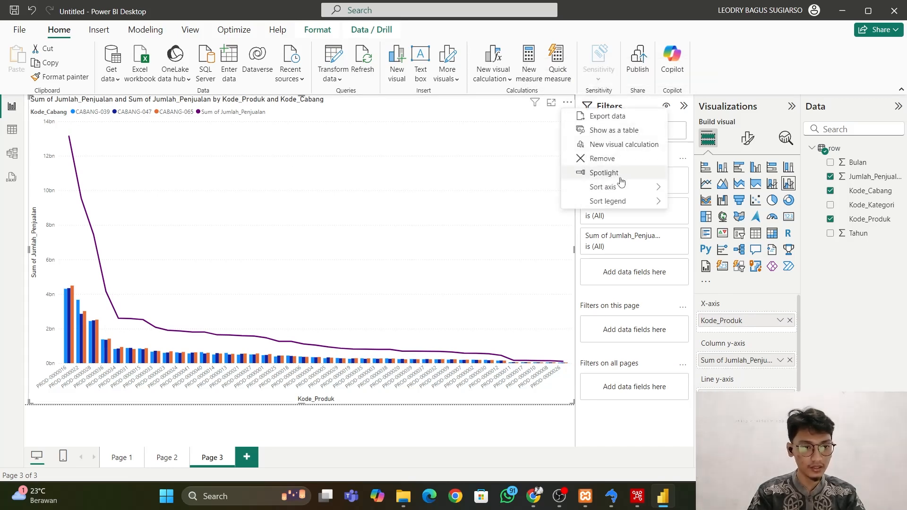
mouse_move(620, 193)
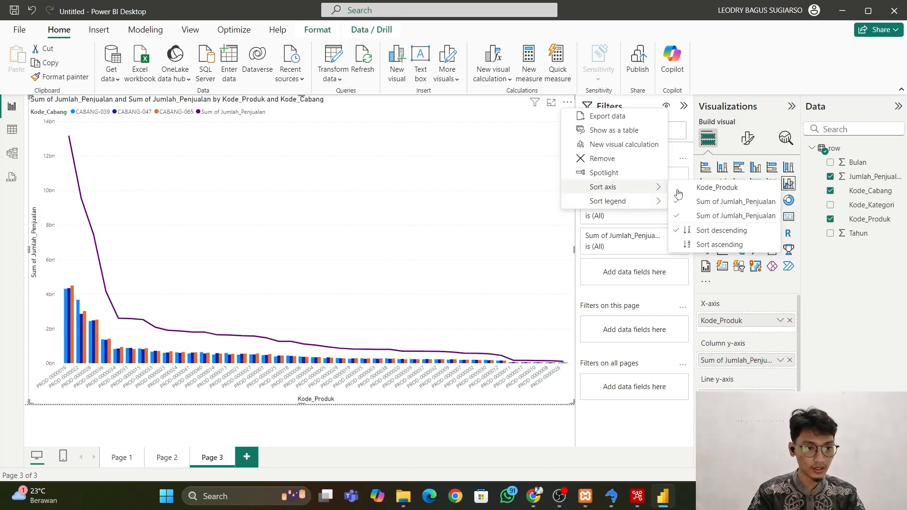
click(709, 245)
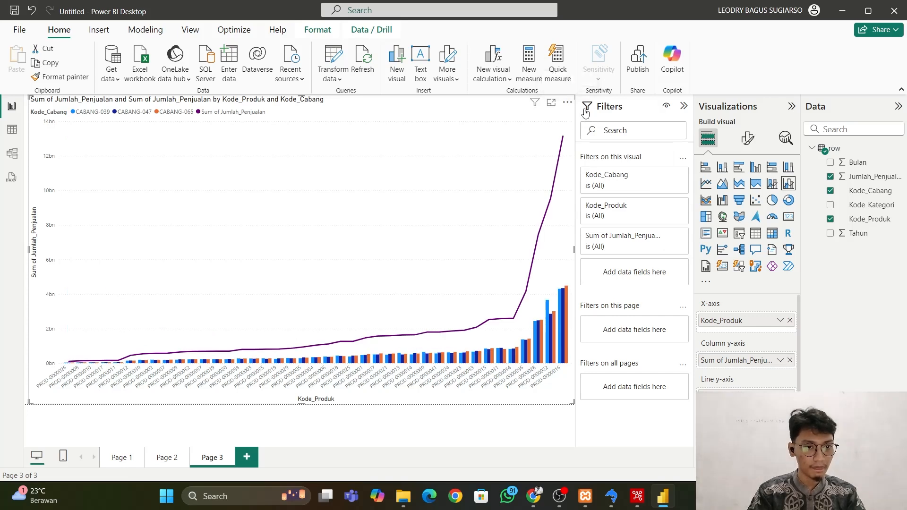
click(568, 102)
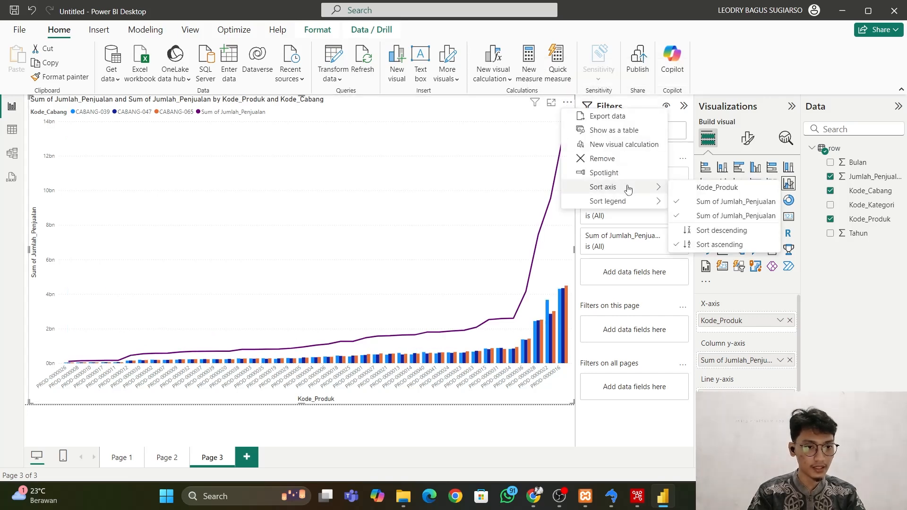
click(709, 187)
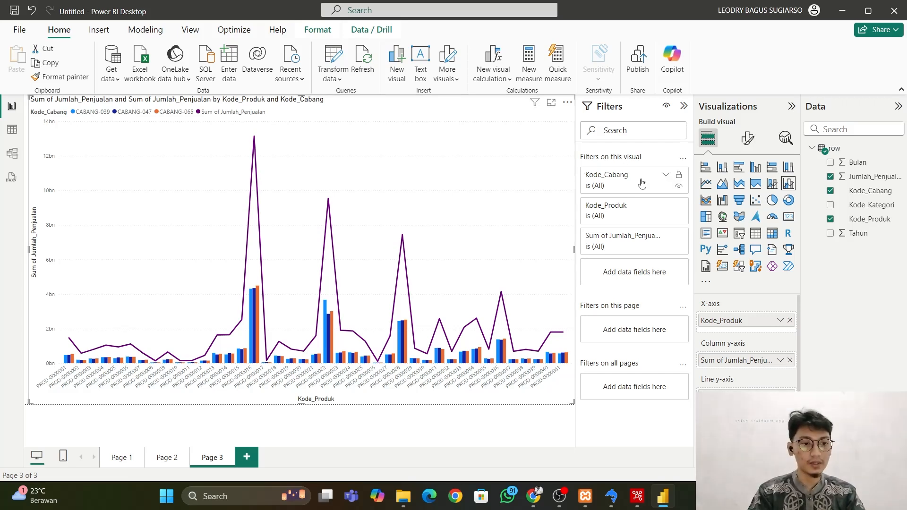
Filter the combo chart's Kode_Cabang to CABANG-039 and CABANG-065, and reselect all branches.
click(666, 175)
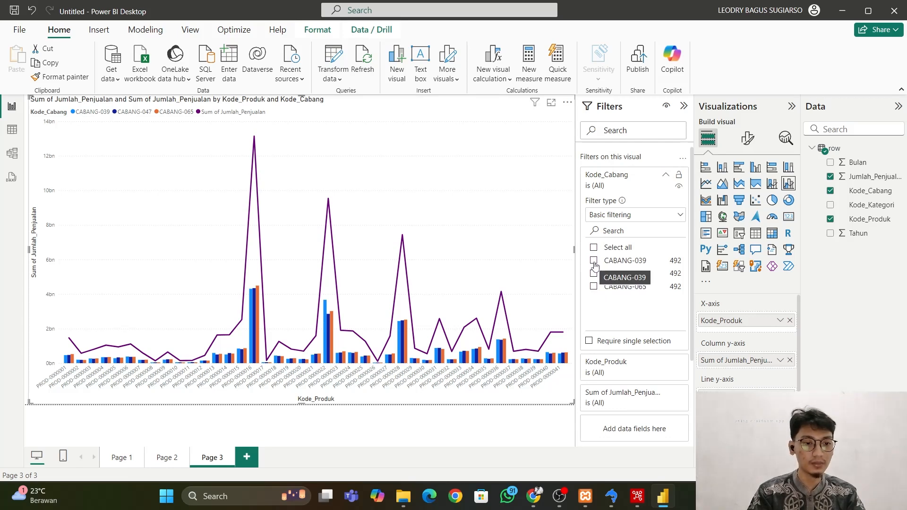
click(594, 261)
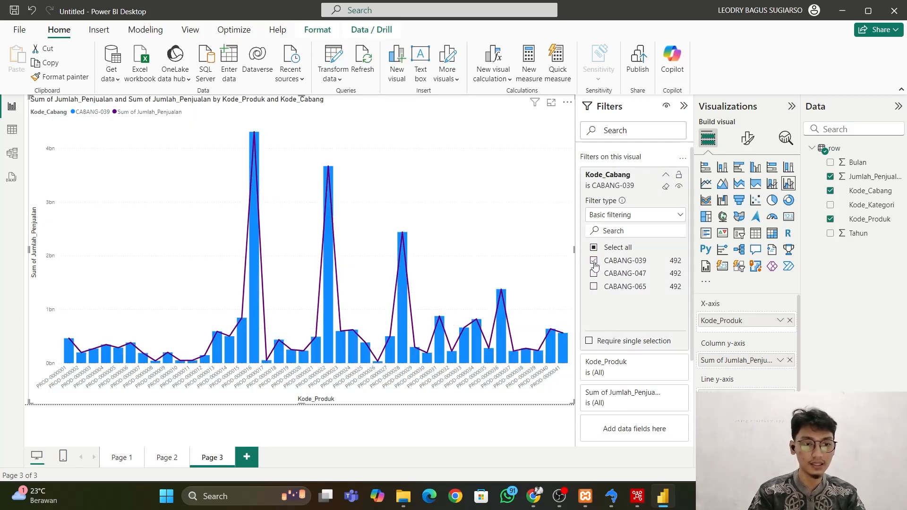
click(594, 287)
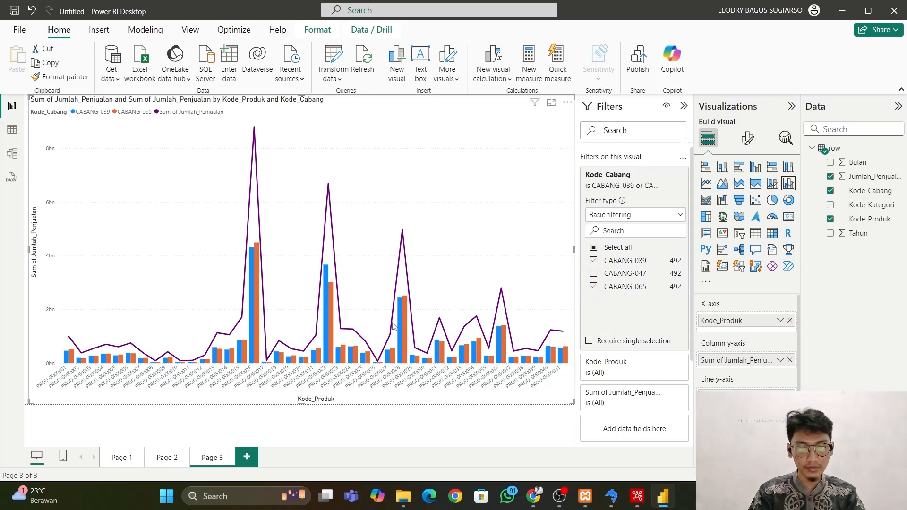
click(594, 247)
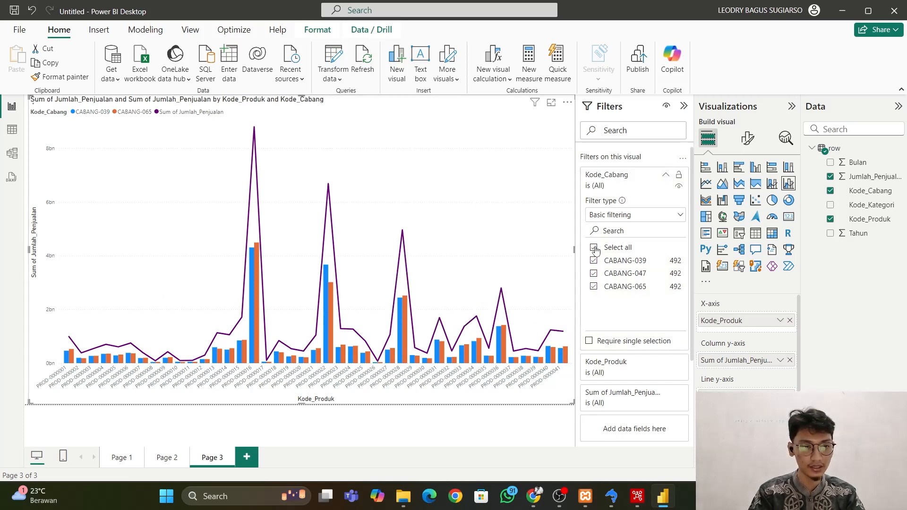
mouse_move(253, 299)
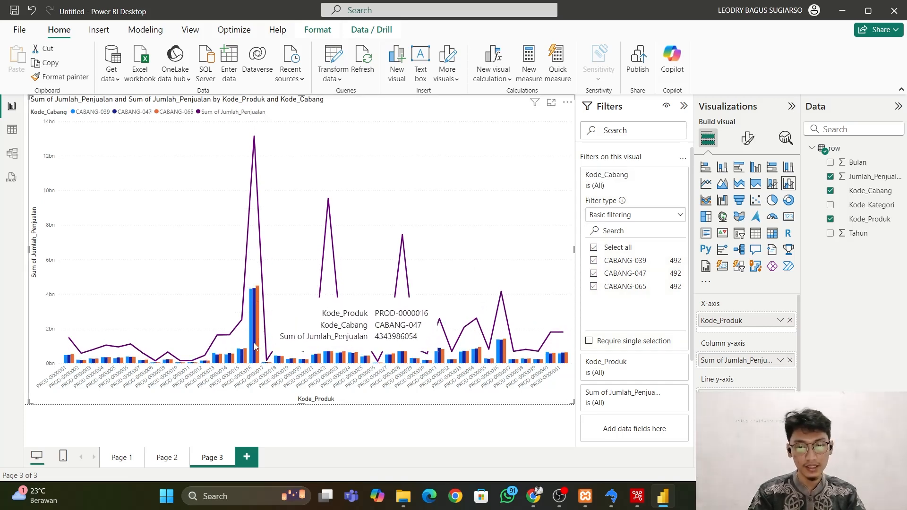